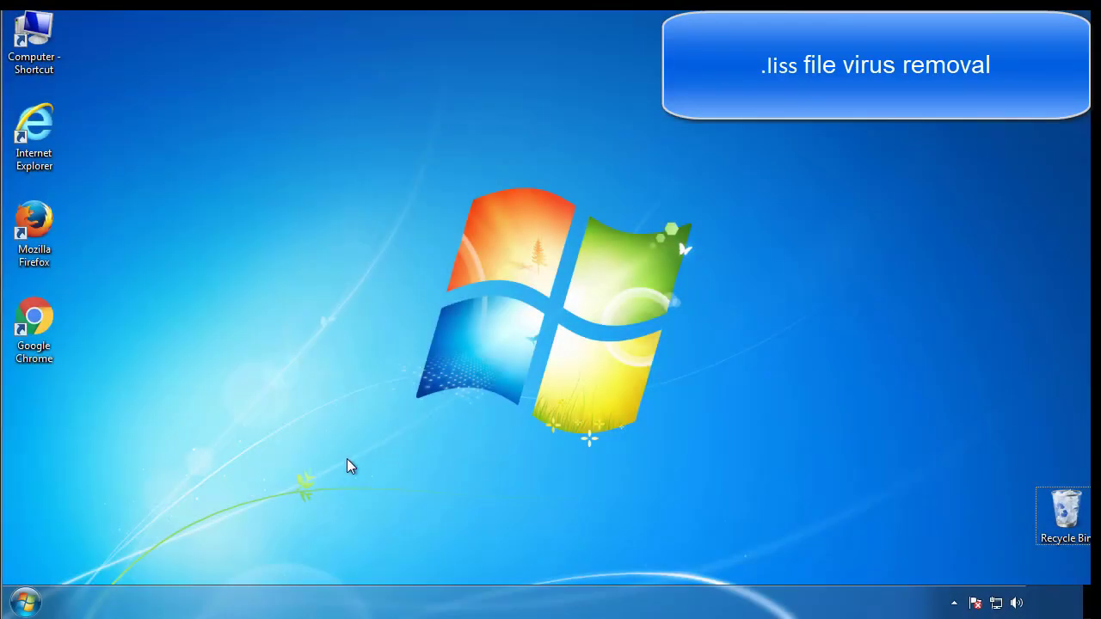
Enable minimal Safe boot in System Configuration, restart the computer, and dismiss the safe mode help window.
left_click(25, 602)
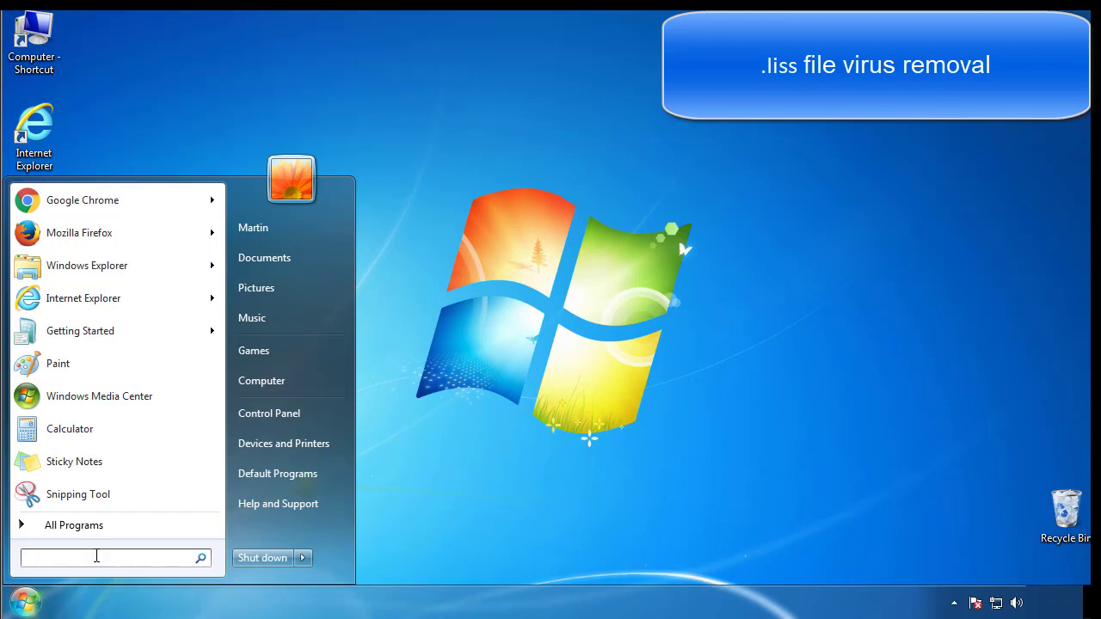
type("msconfig")
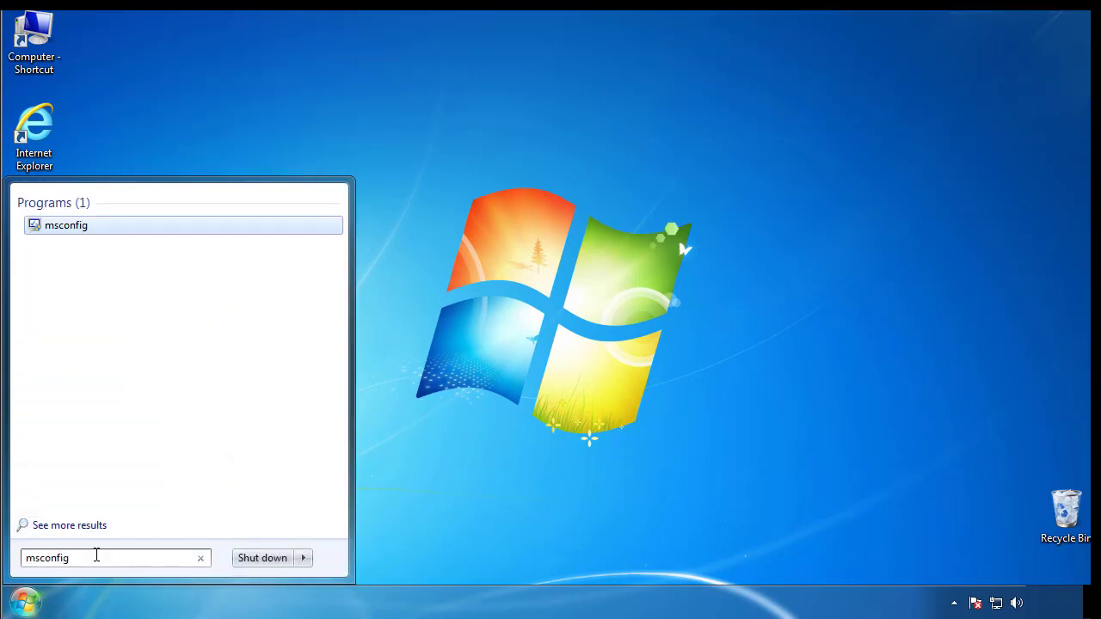
key("Return")
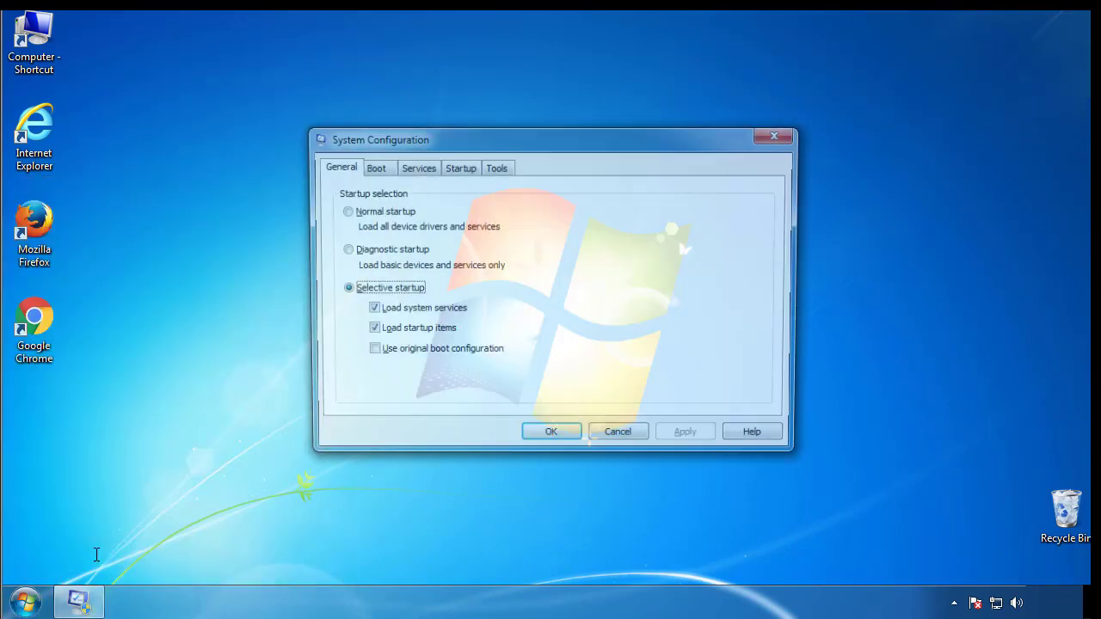
left_click(372, 168)
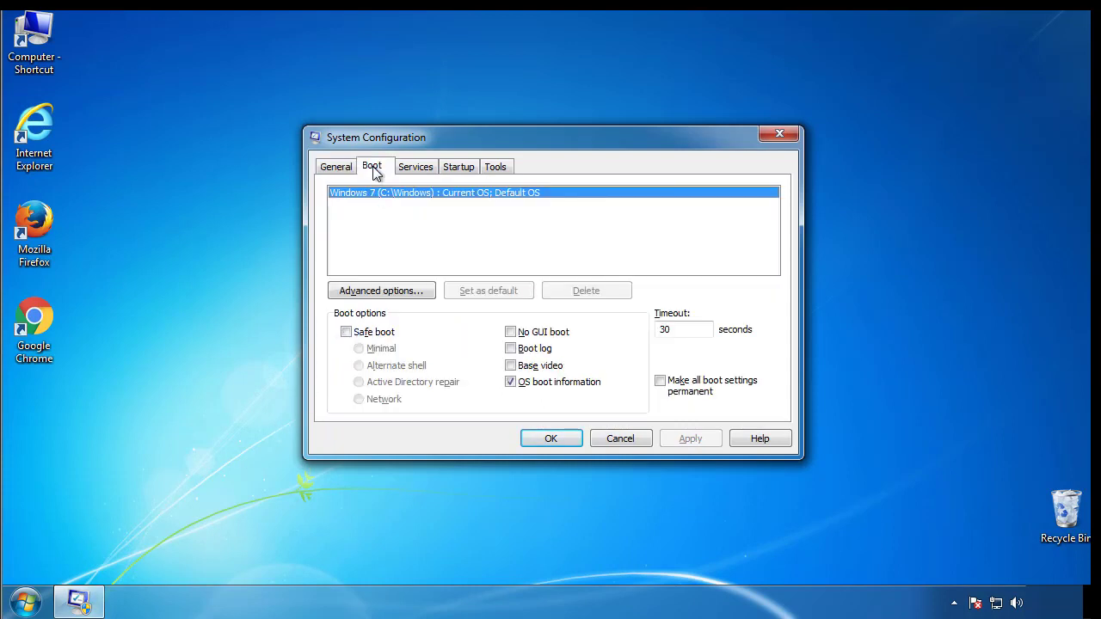
left_click(345, 332)
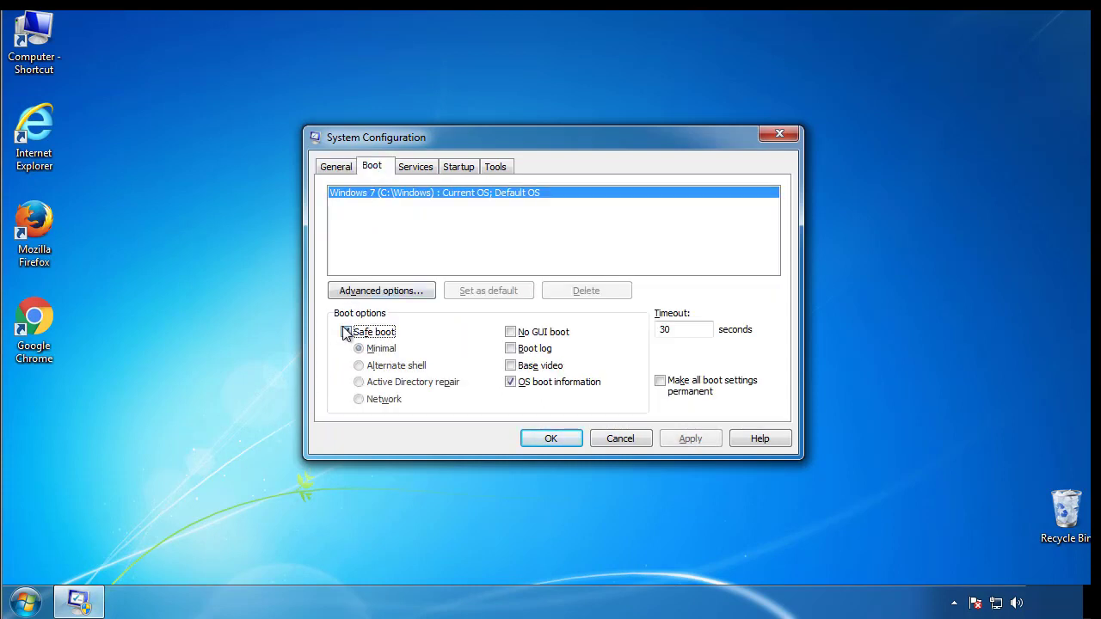
left_click(559, 440)
left_click(497, 334)
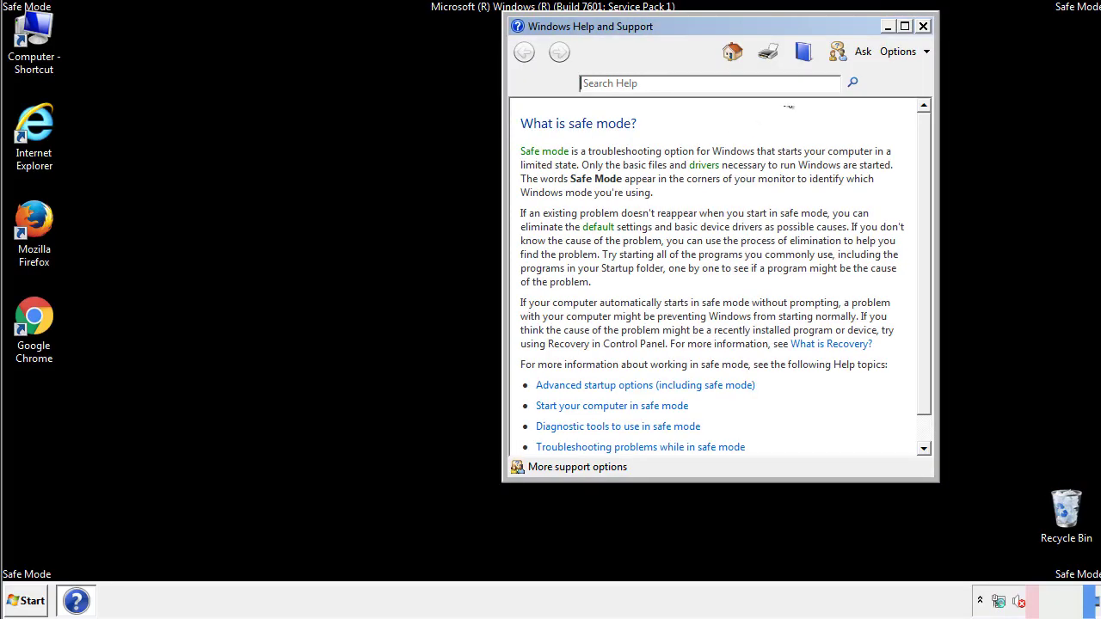
left_click(922, 26)
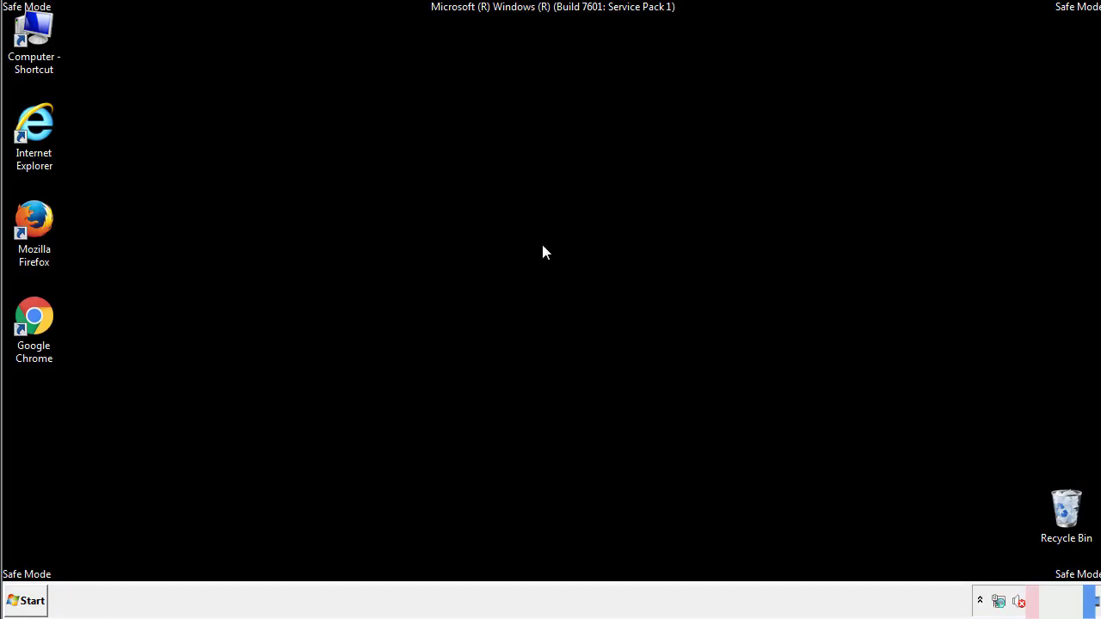
Confirm the Folder Options setting to show hidden files, folders, and drives, and close Control Panel.
left_click(34, 600)
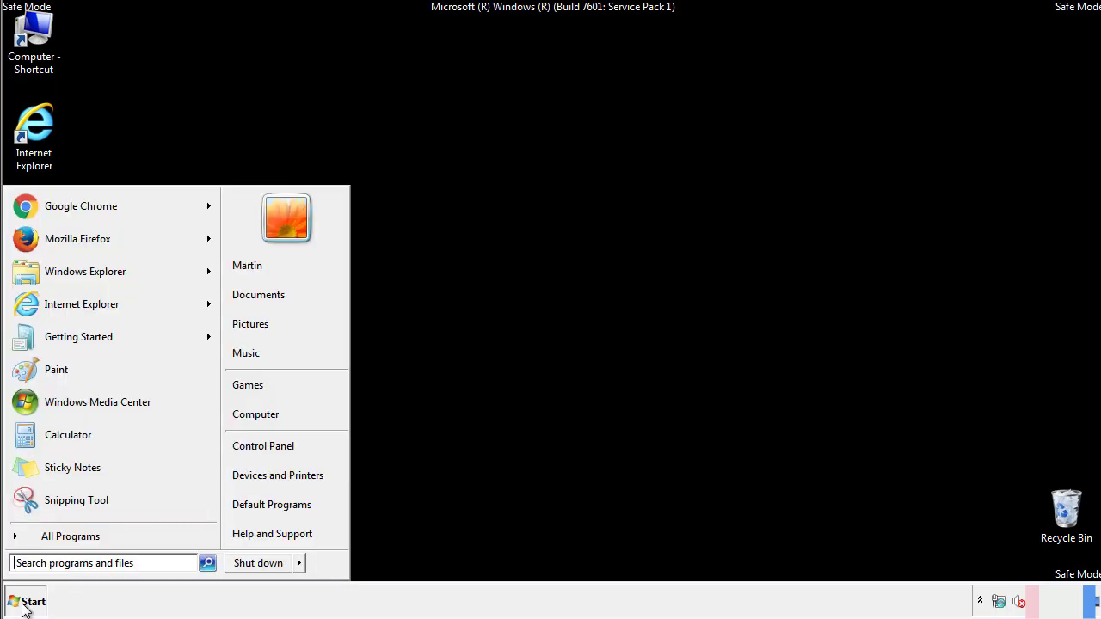
left_click(275, 444)
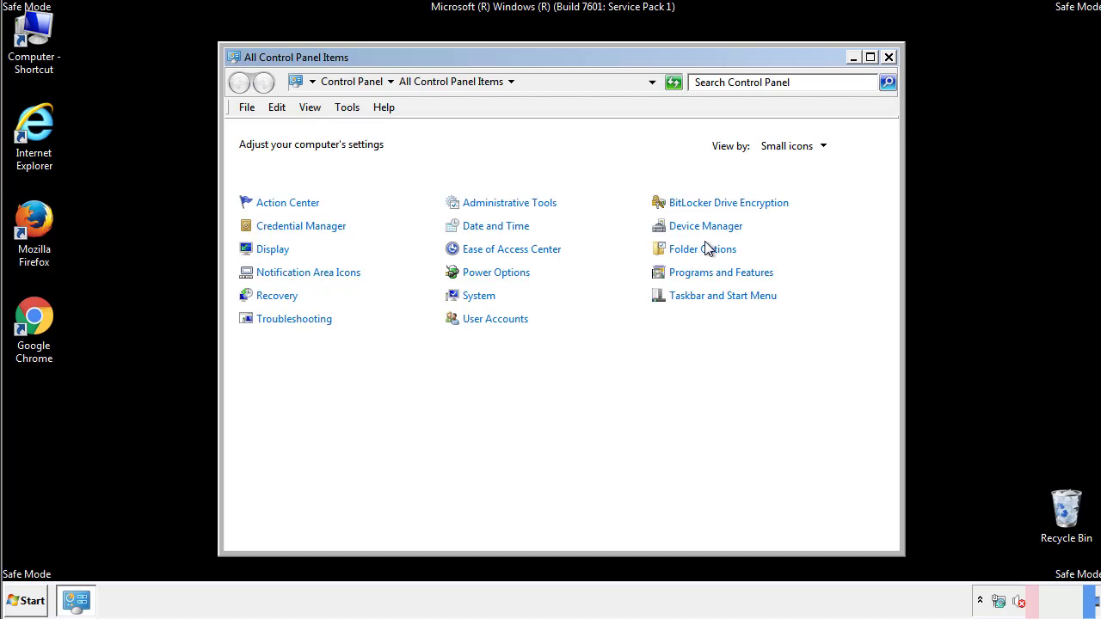
left_click(705, 251)
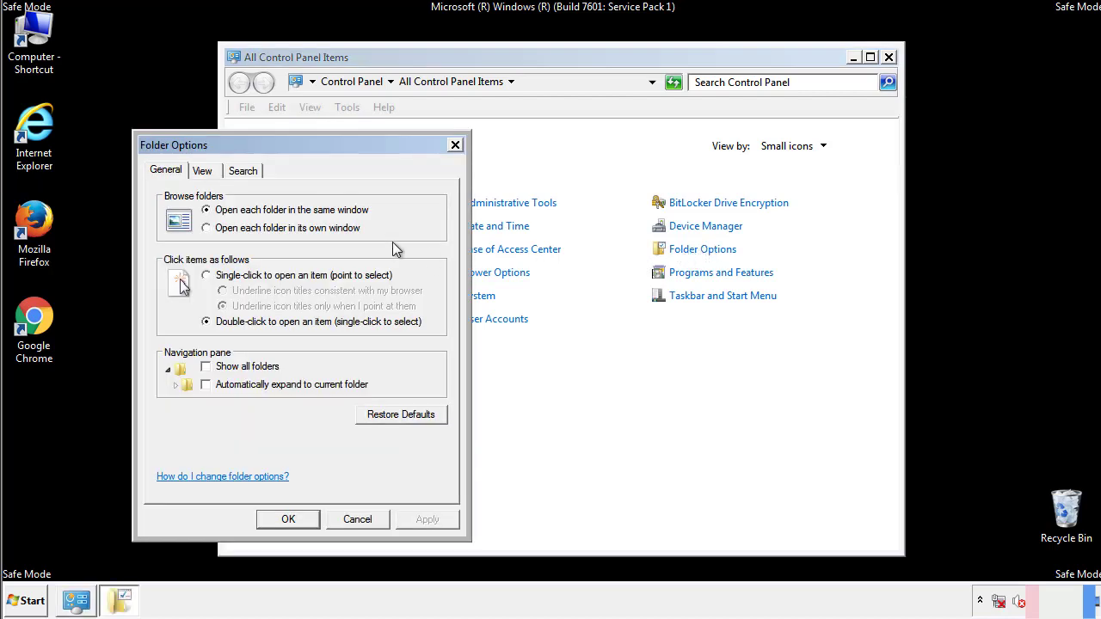
left_click(204, 173)
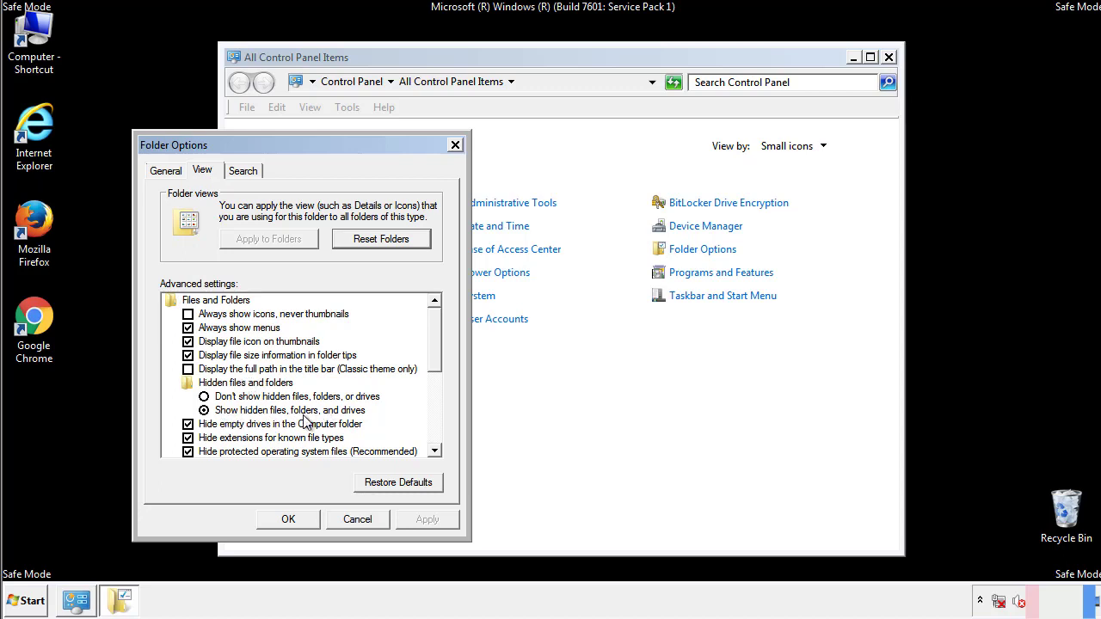
left_click(297, 518)
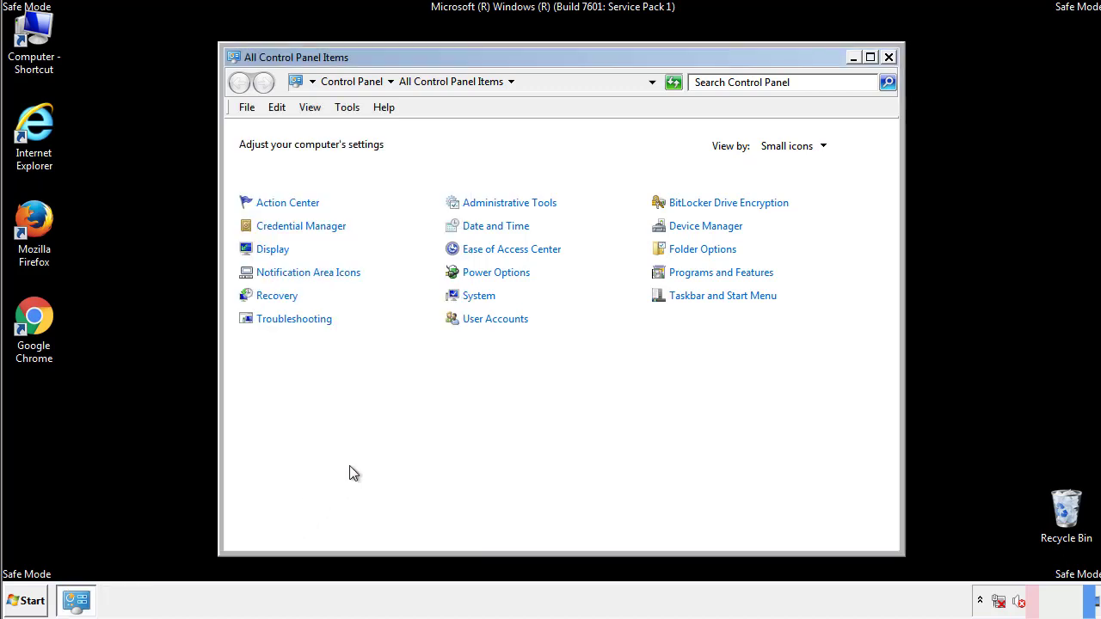
left_click(888, 56)
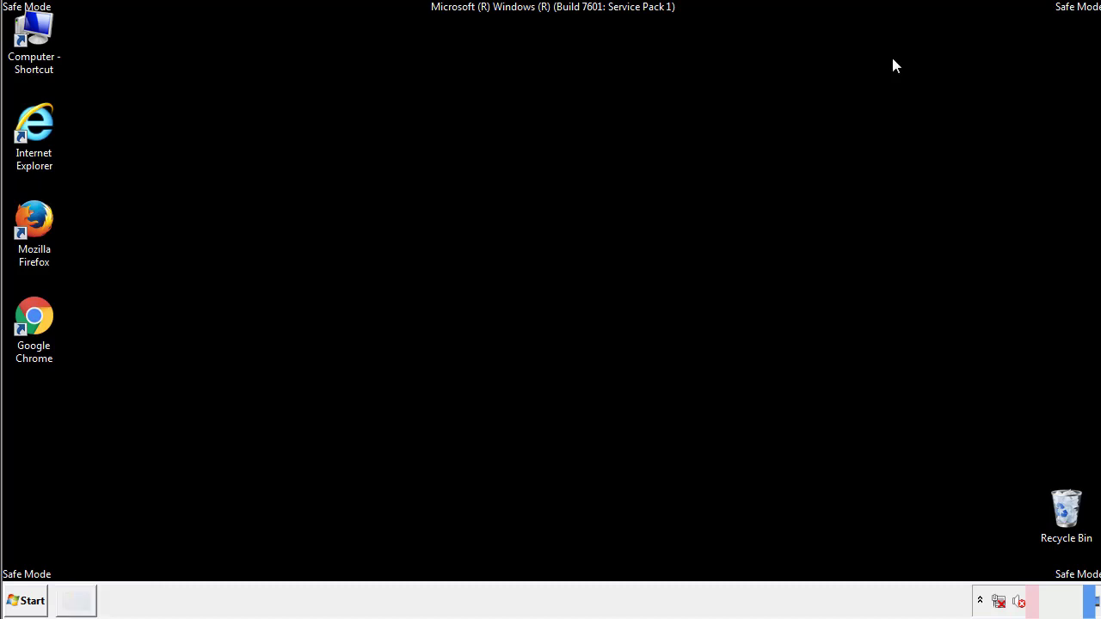
Browse to the folder C:\Windows\System32\drivers\etc.
double_click(35, 35)
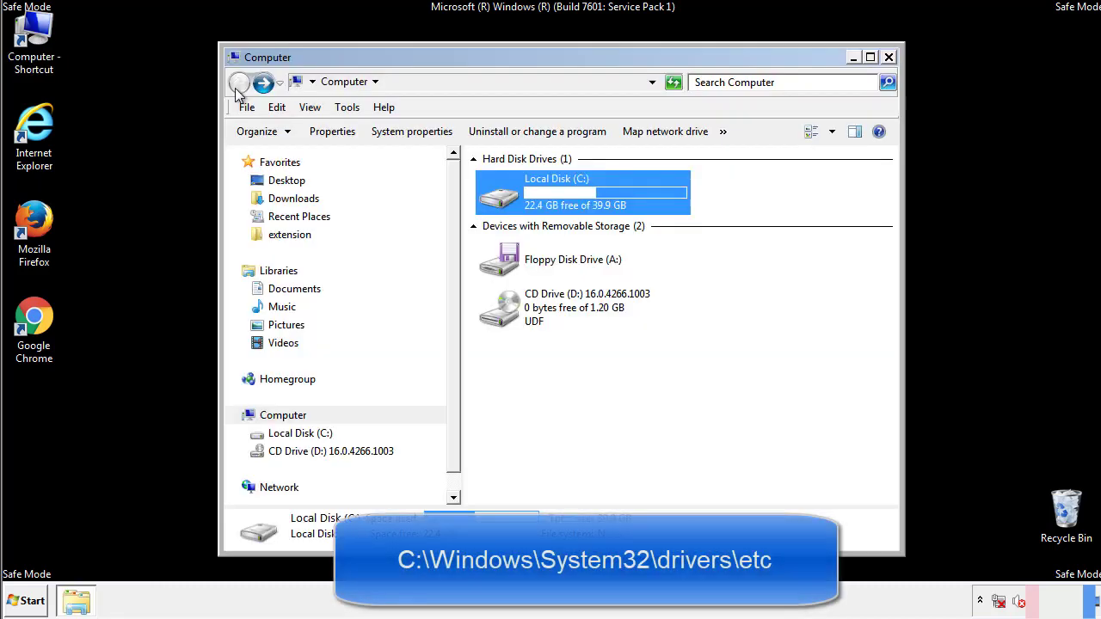
double_click(504, 199)
left_click(502, 316)
double_click(502, 316)
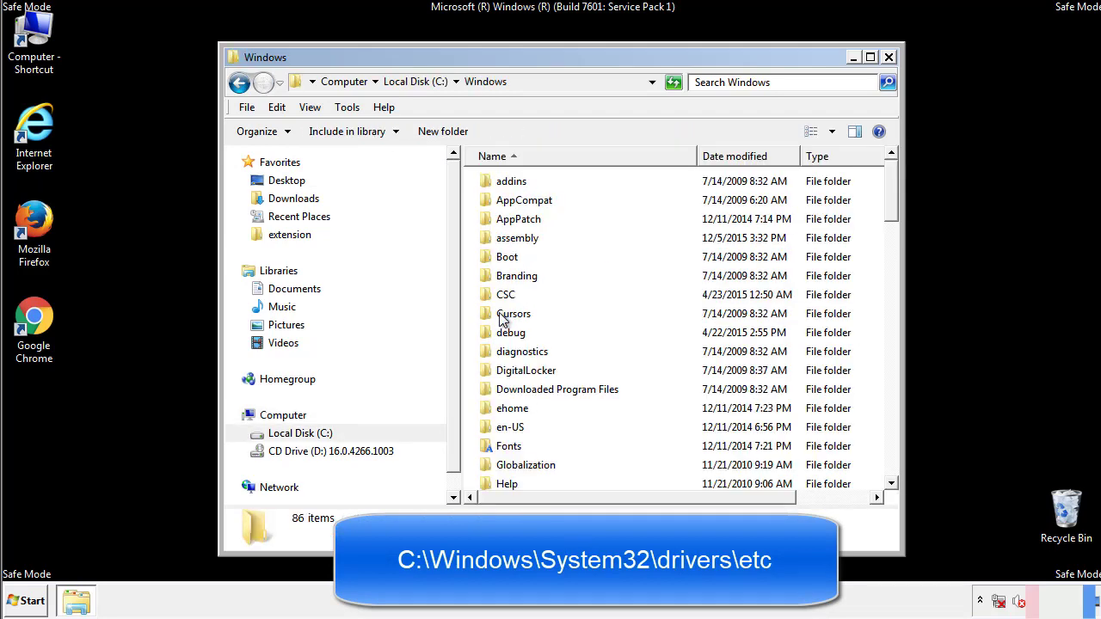
scroll(504, 385, "down", 2)
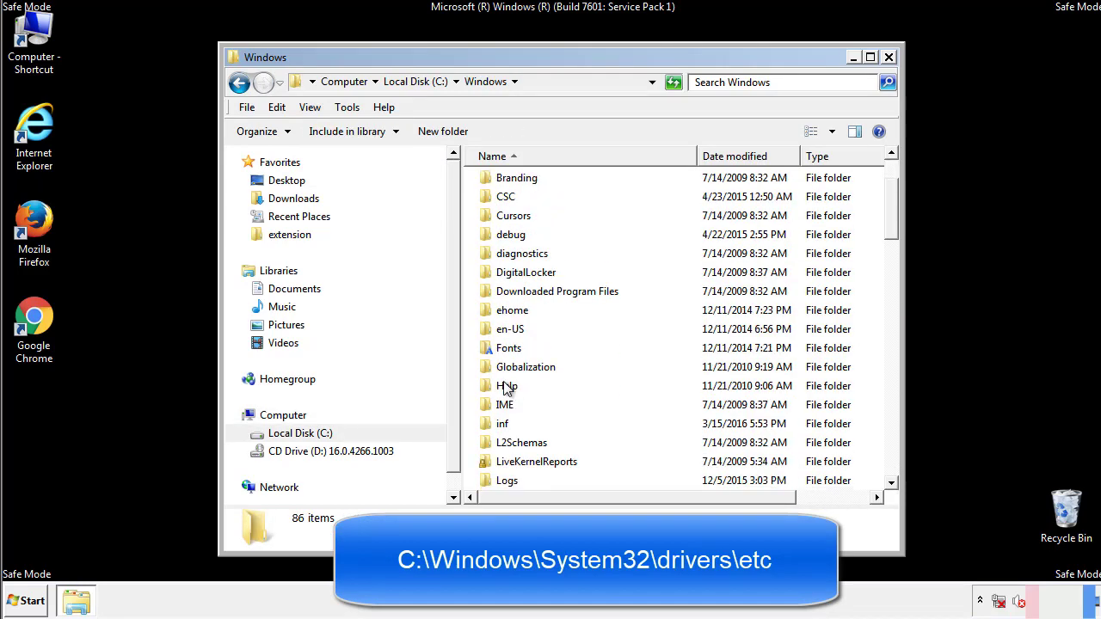
scroll(507, 389, "down", 7)
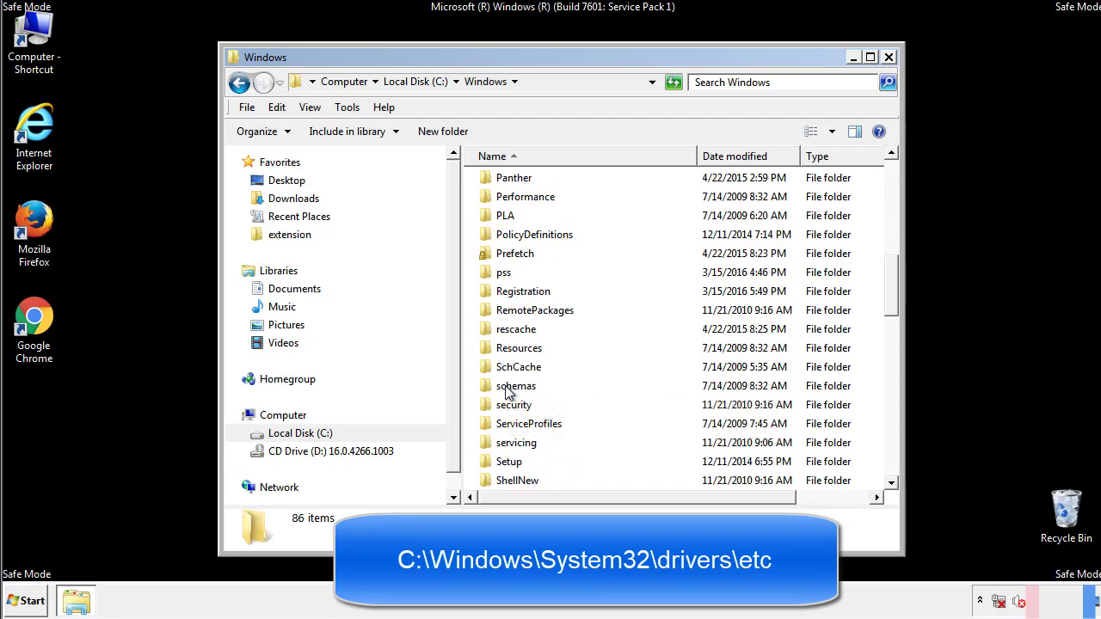
scroll(508, 392, "down", 2)
double_click(519, 446)
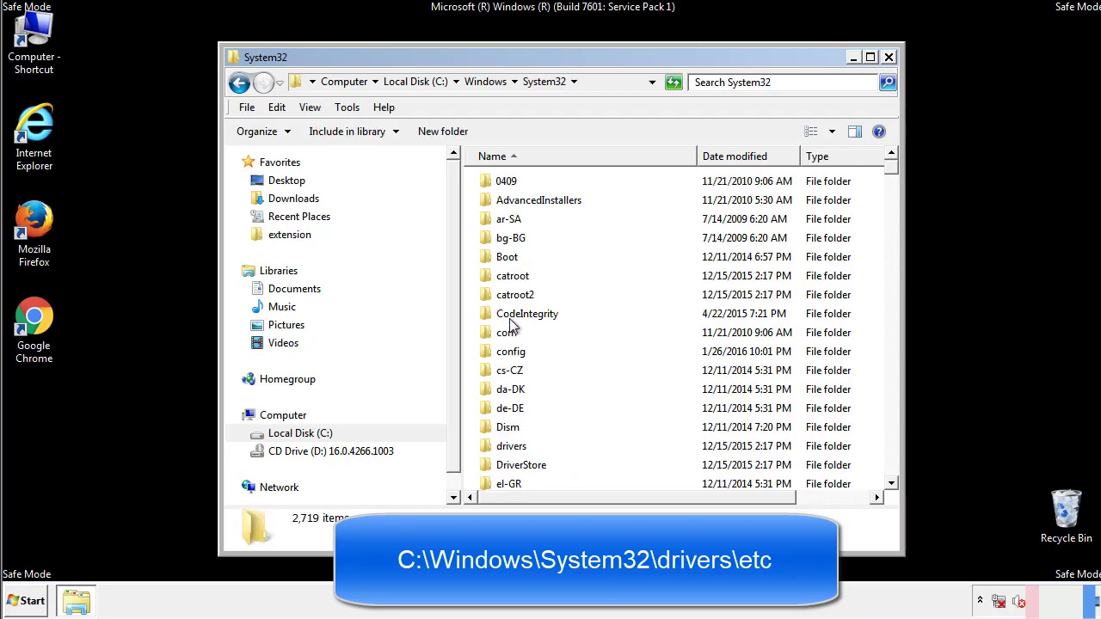
double_click(513, 448)
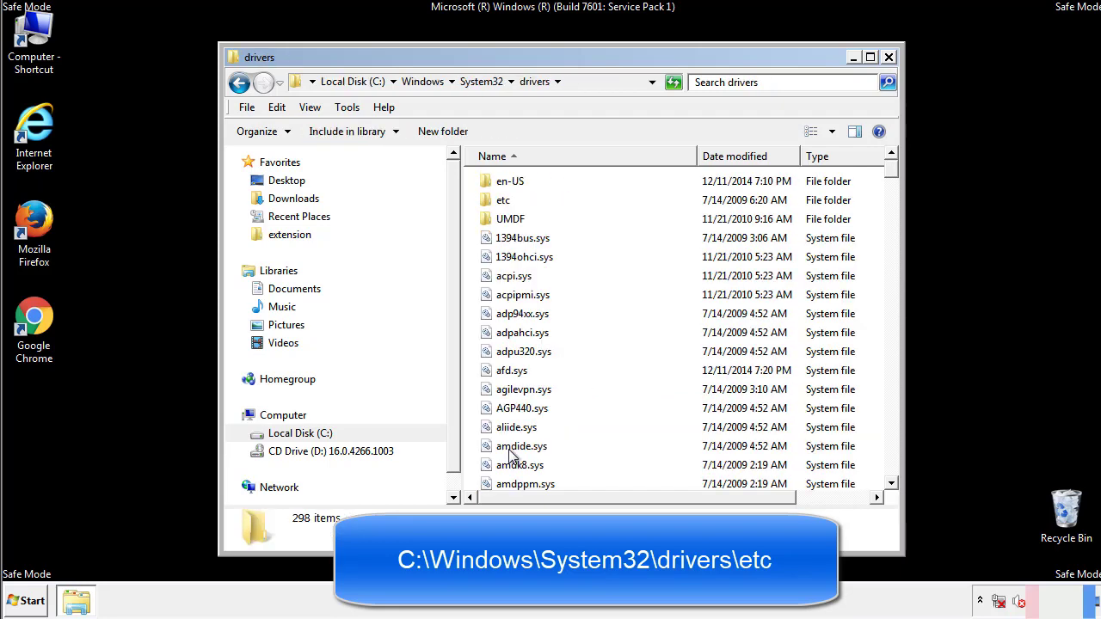
double_click(492, 207)
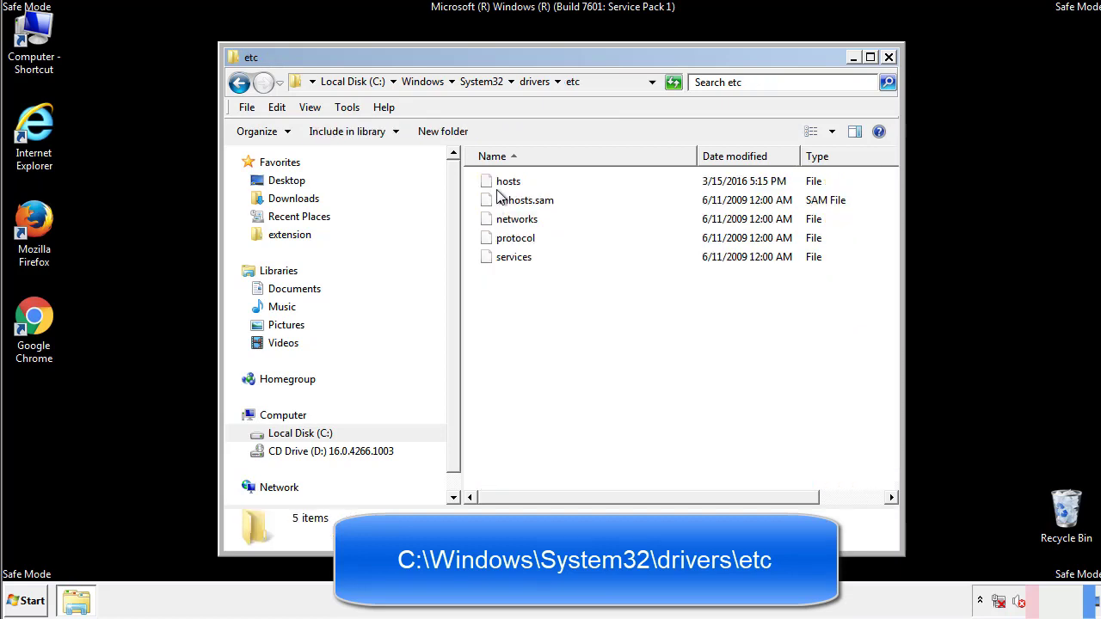
Open the hosts file with Notepad and move its window so the full text is visible.
double_click(501, 183)
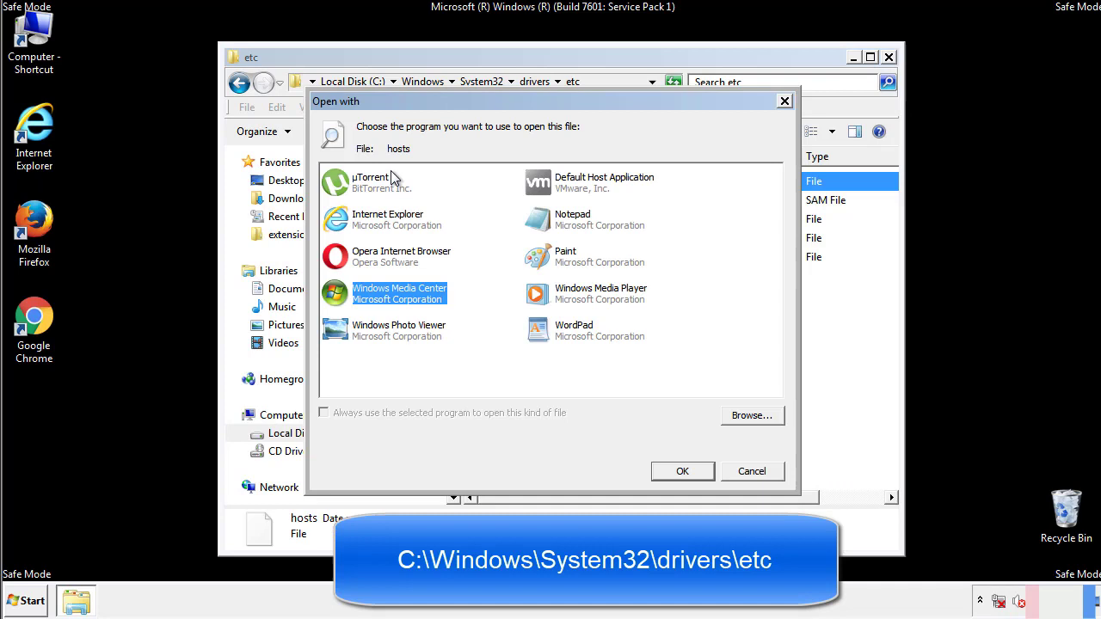
left_click(557, 225)
left_click(682, 471)
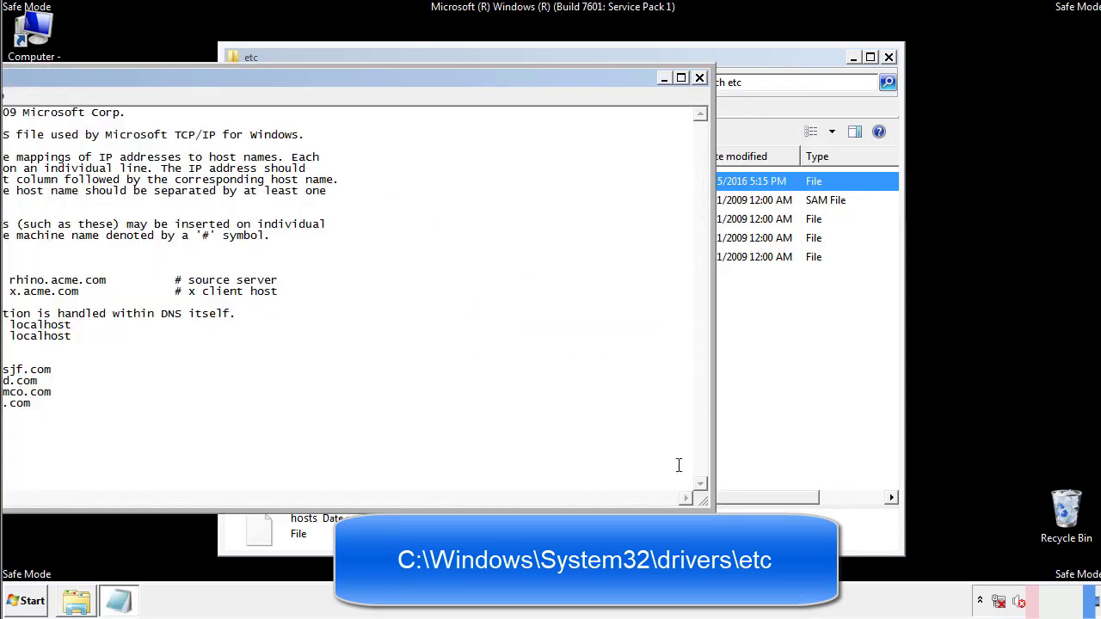
left_click_drag(450, 77, 700, 93)
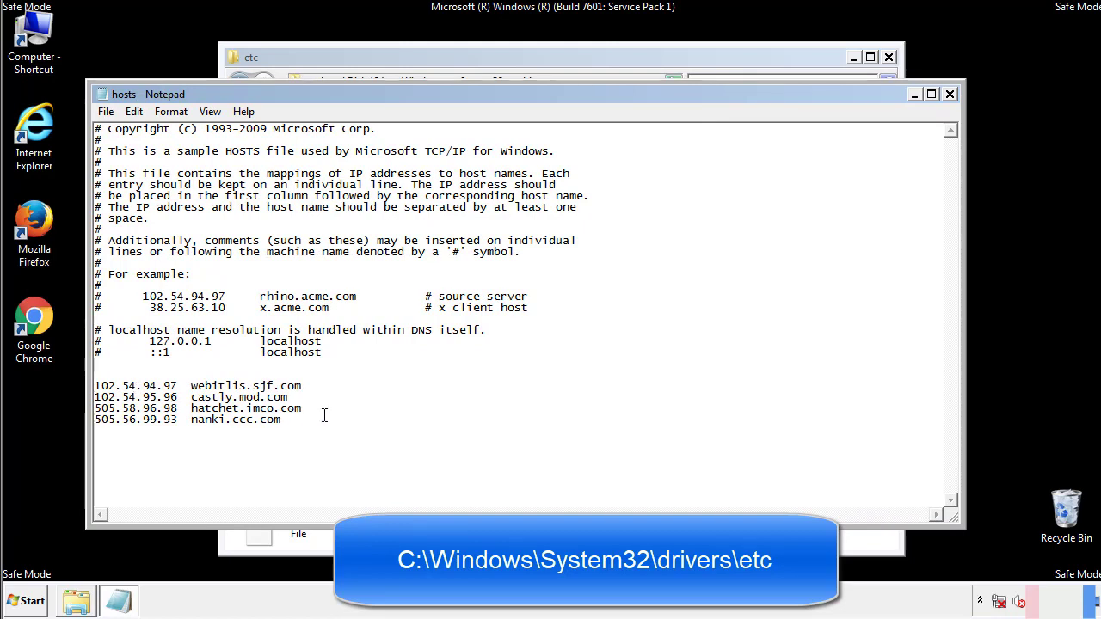
Delete the four IP address entries below the localhost lines in the hosts file, and close the file and the etc folder.
left_click_drag(308, 422, 95, 386)
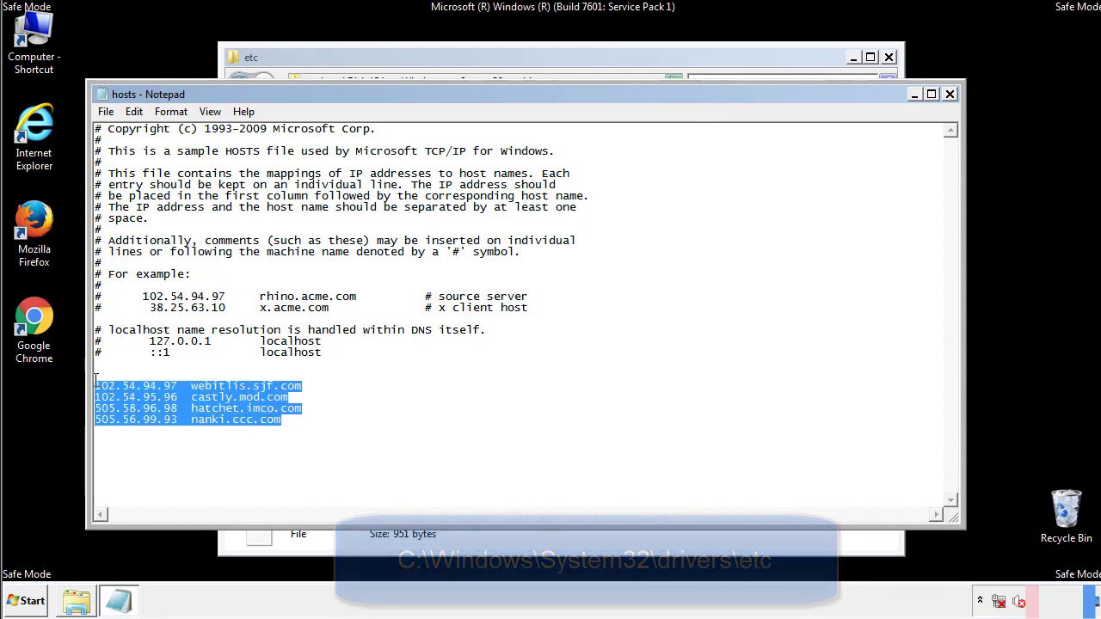
key("Delete")
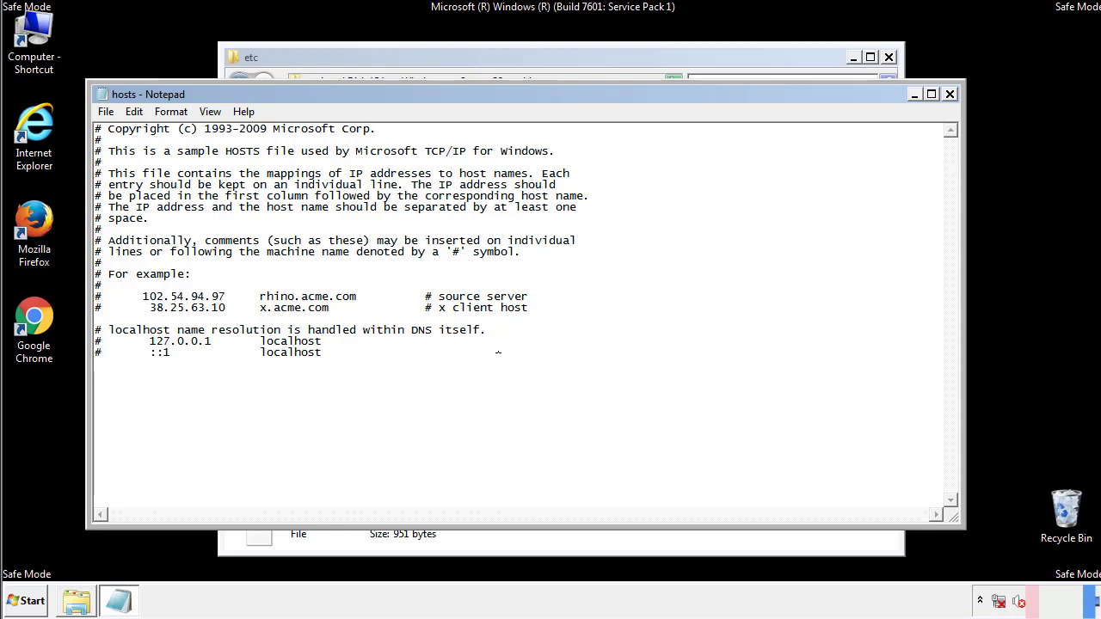
left_click(950, 94)
left_click(487, 315)
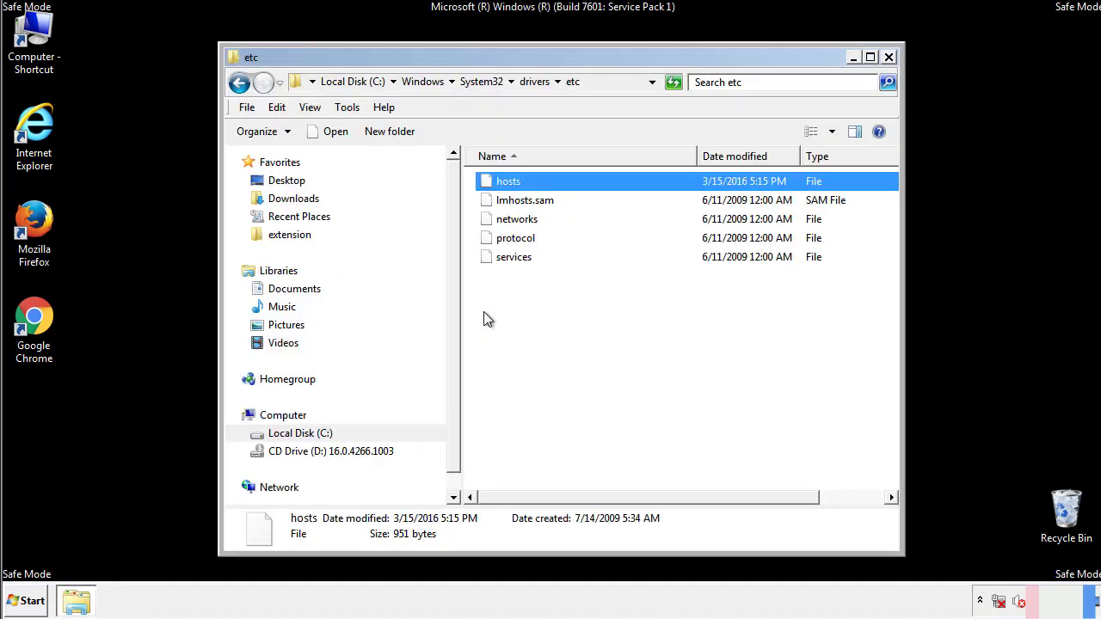
left_click(888, 58)
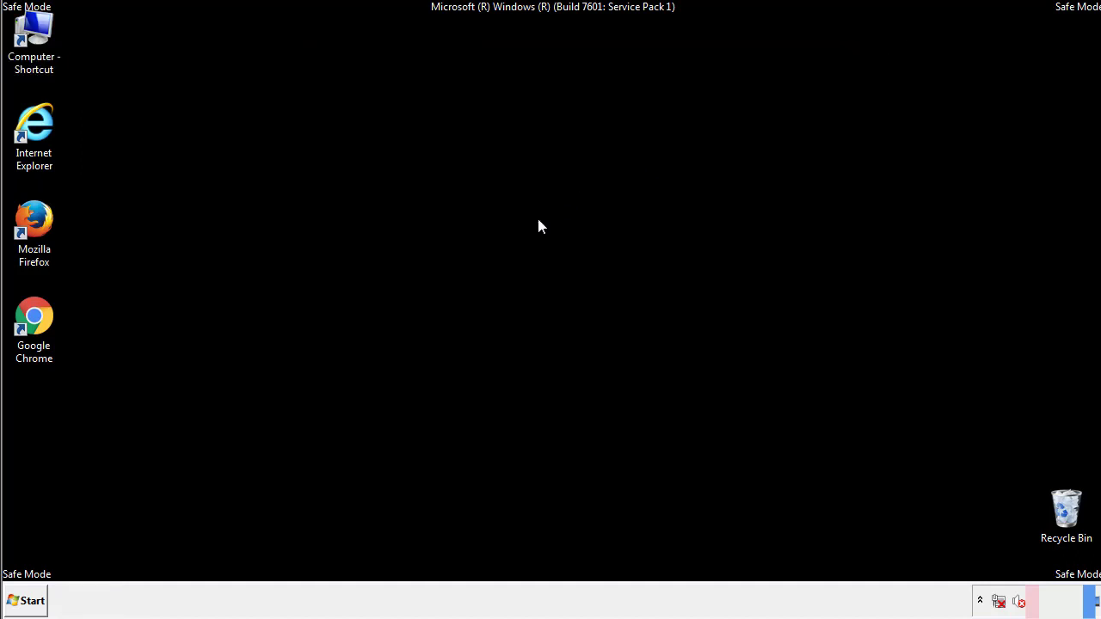
Open the Startup programs folder of the current user in a window.
left_click(29, 599)
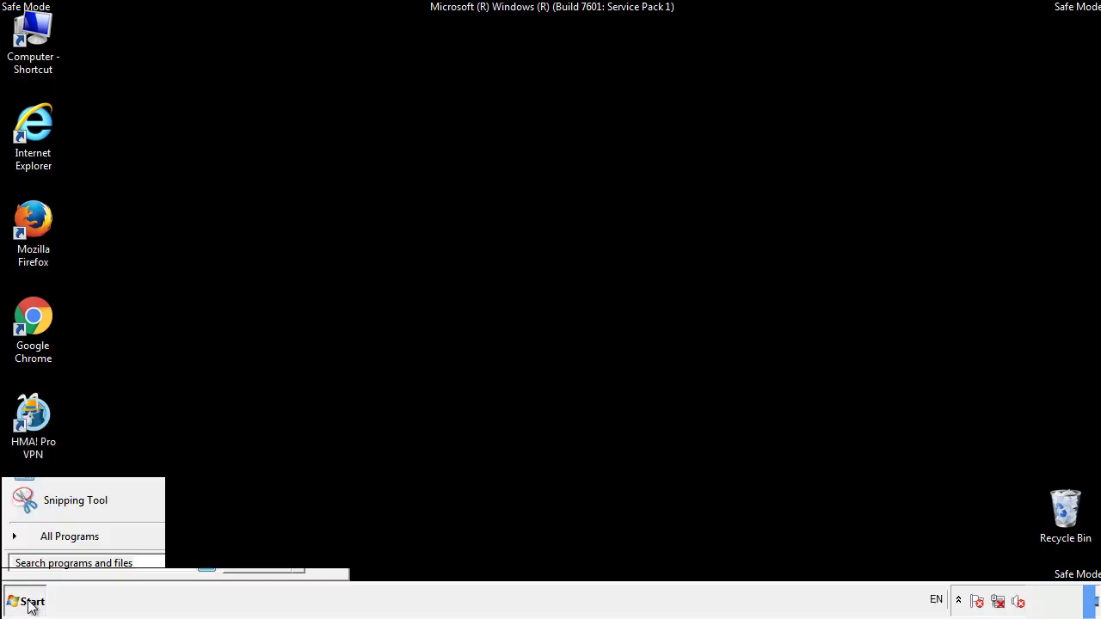
left_click(49, 543)
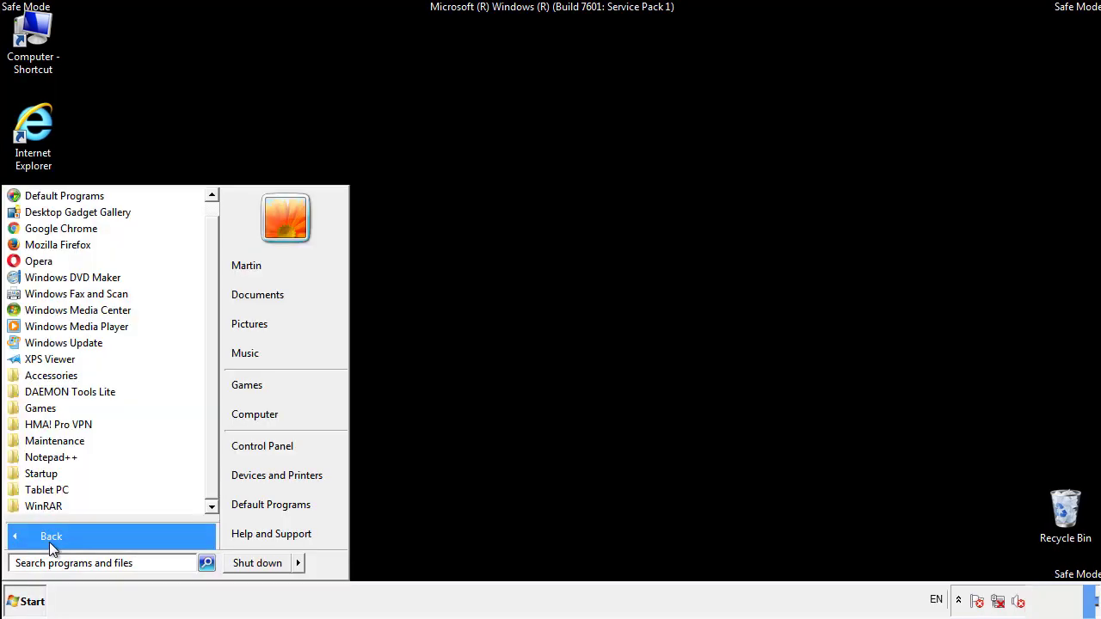
right_click(44, 475)
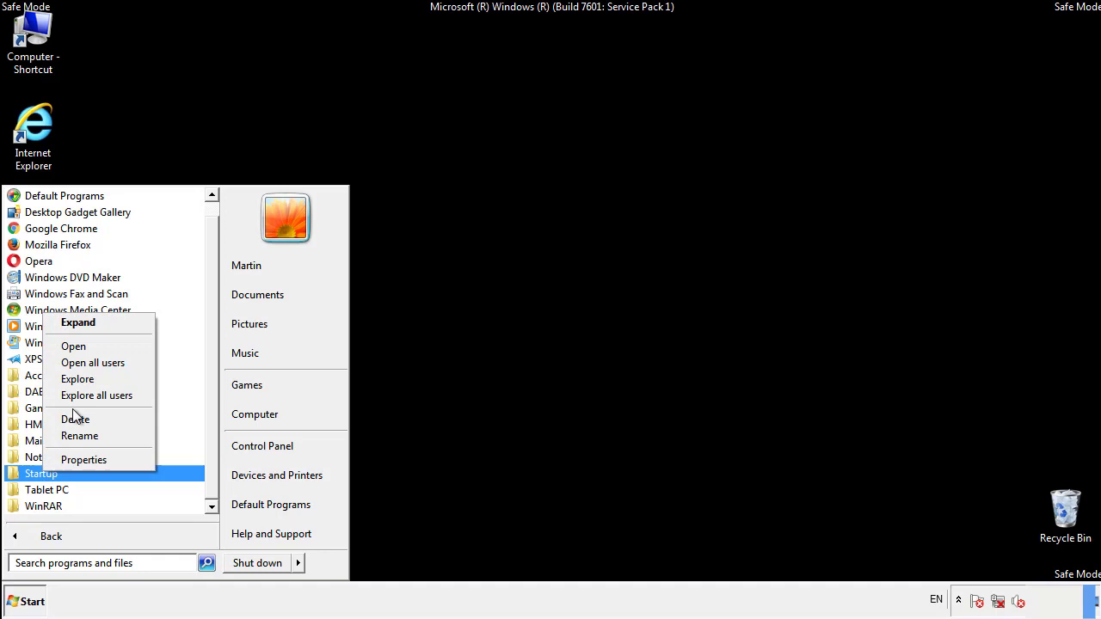
left_click(85, 346)
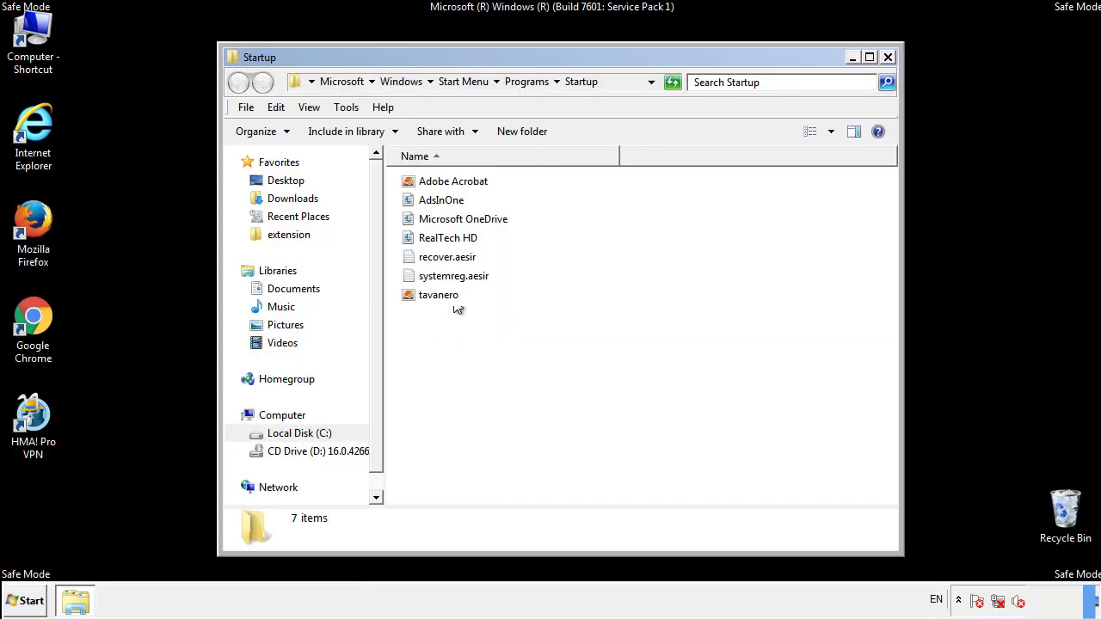
Delete AdsInOne, recover.aesir, systemreg.aesir and tavanero from the Startup folder, and close the folder window.
left_click(447, 203)
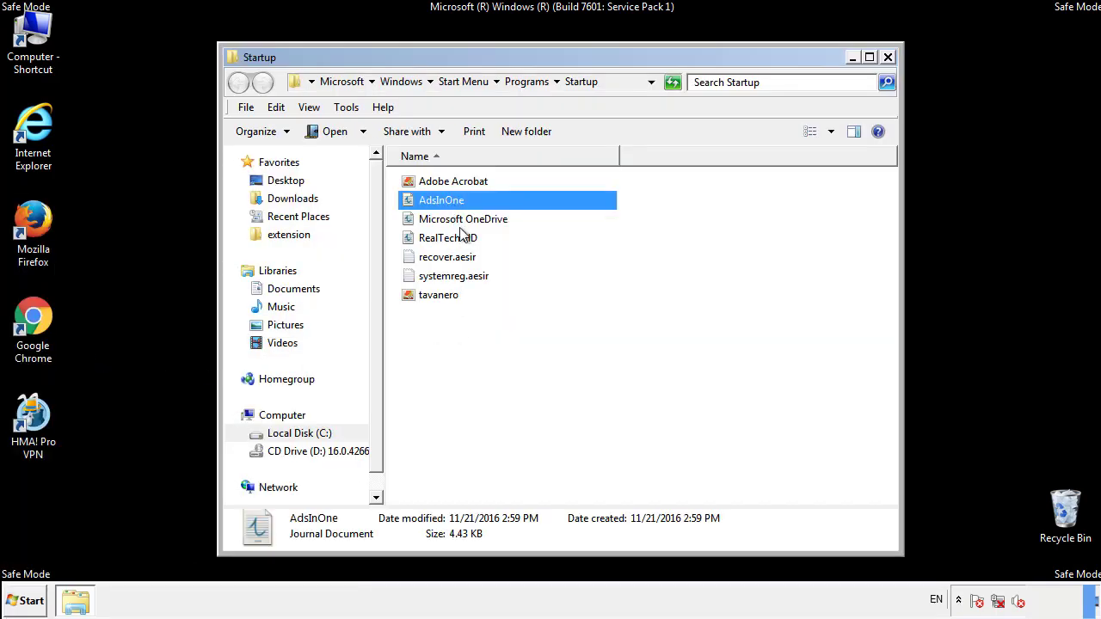
left_click(449, 257, "ctrl")
left_click(456, 276, "ctrl")
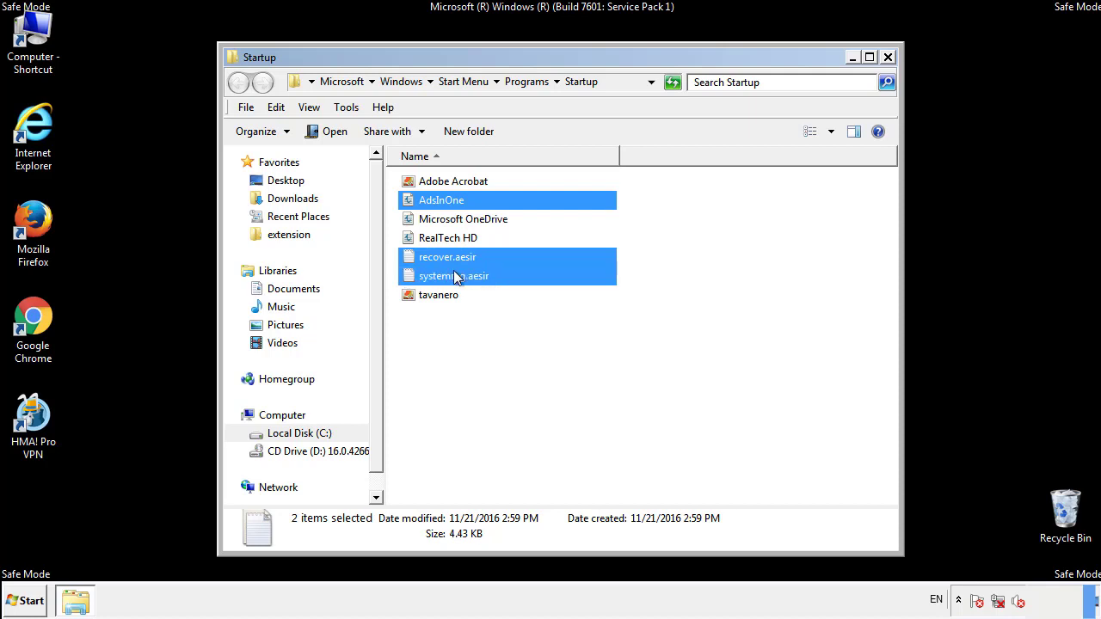
left_click(440, 292, "ctrl")
right_click(435, 296)
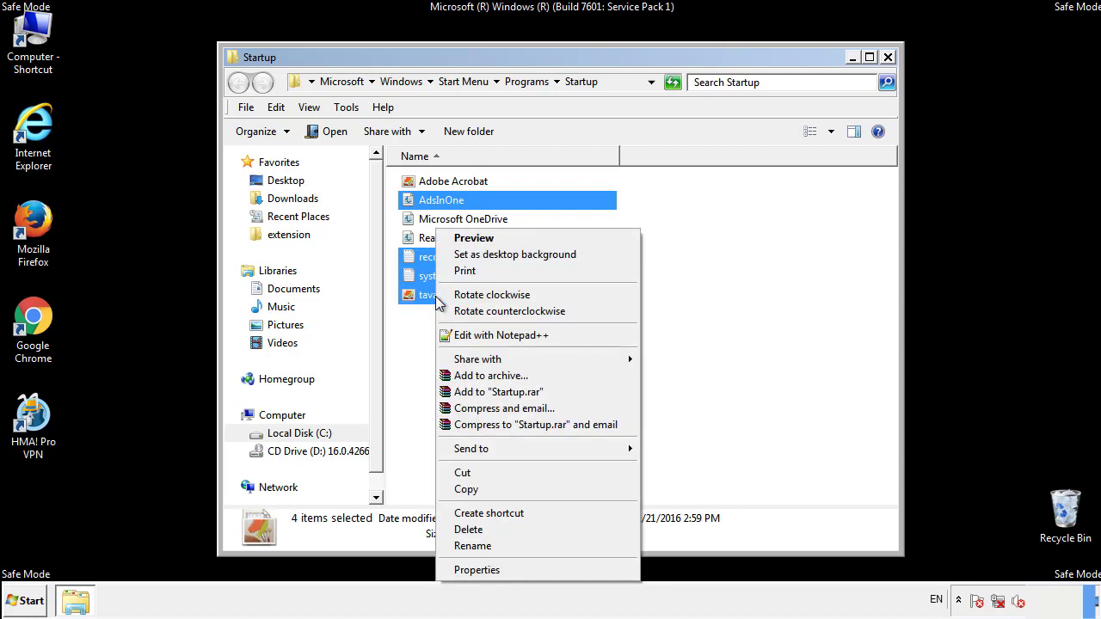
left_click(458, 529)
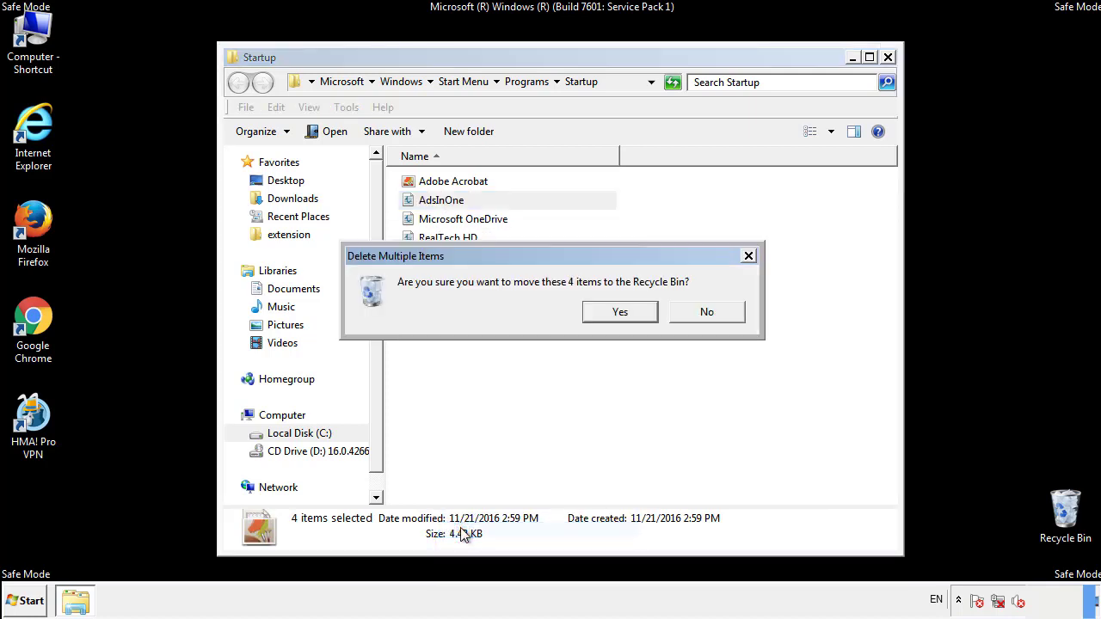
left_click(612, 312)
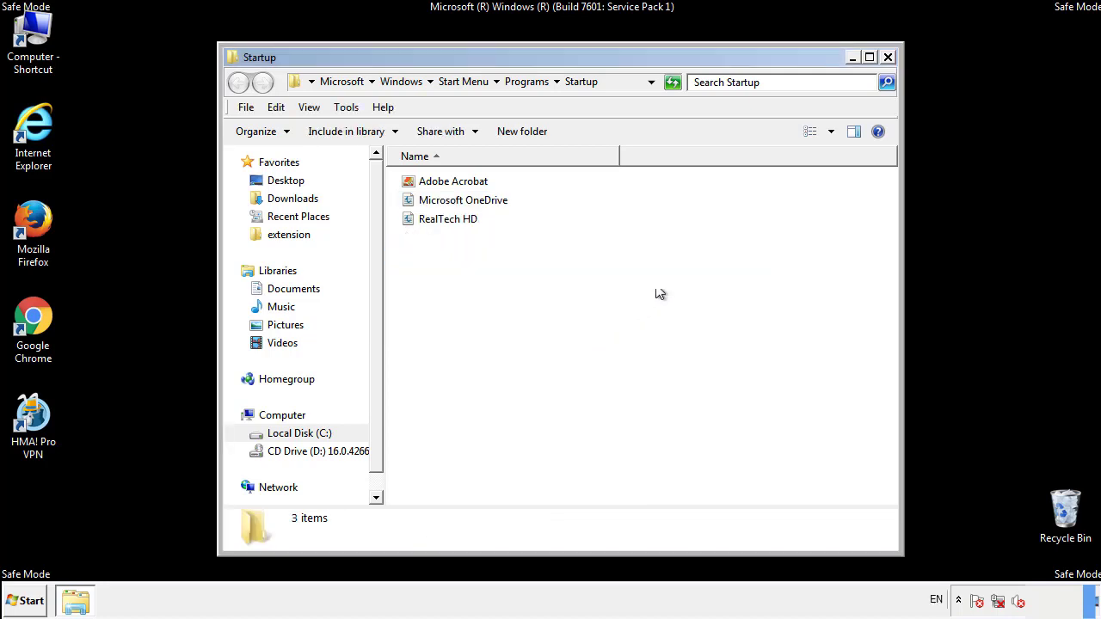
left_click(887, 57)
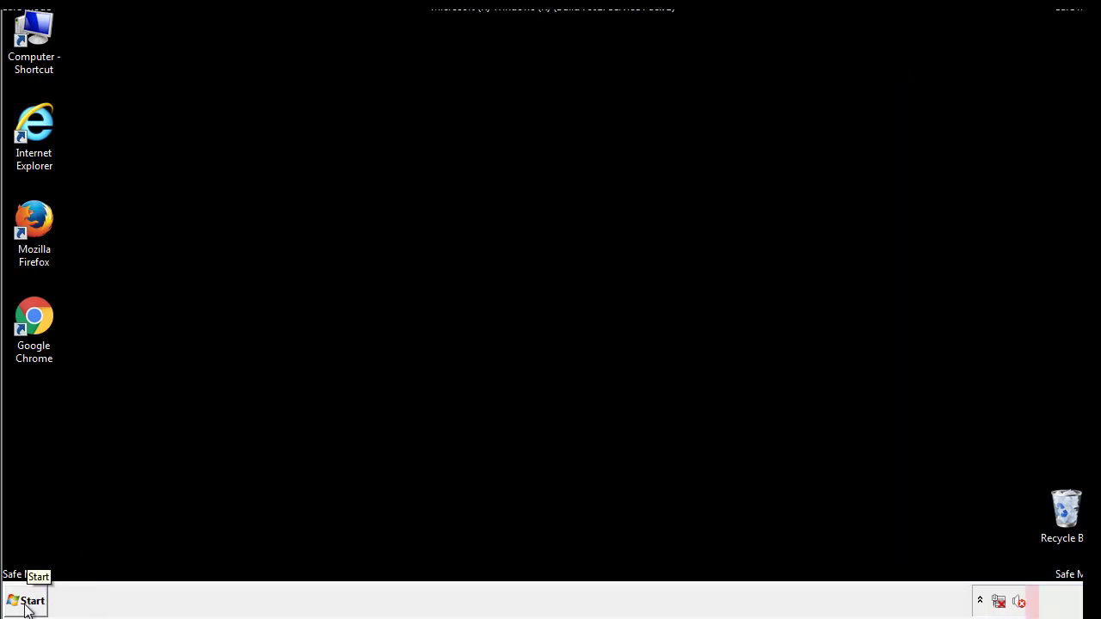
Launch the Registry Editor by running regedit from the program search.
left_click(26, 601)
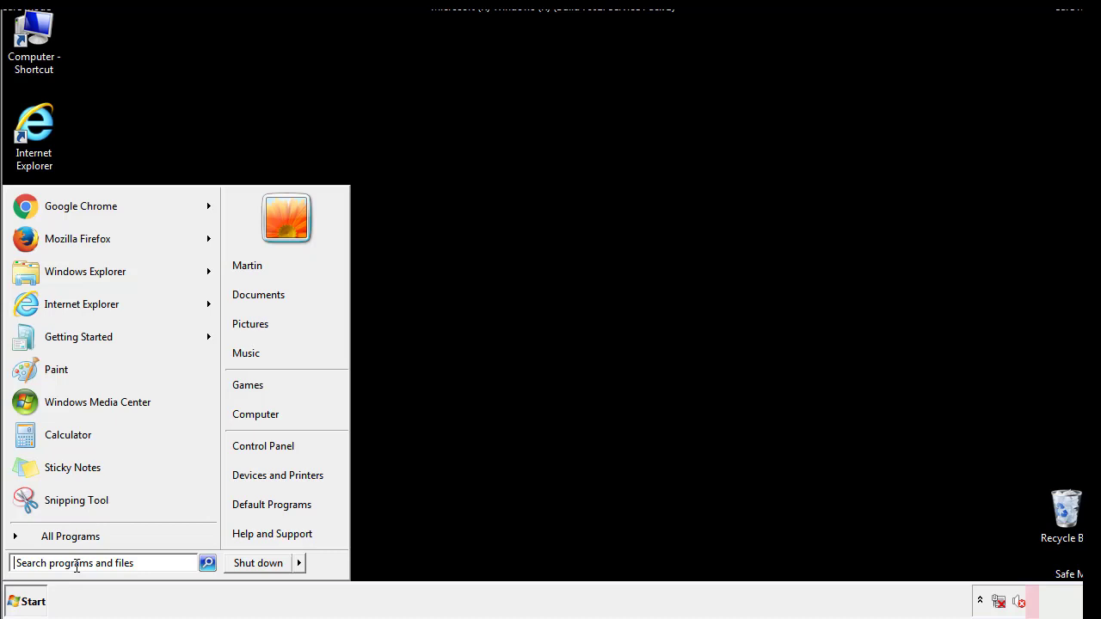
type("reged")
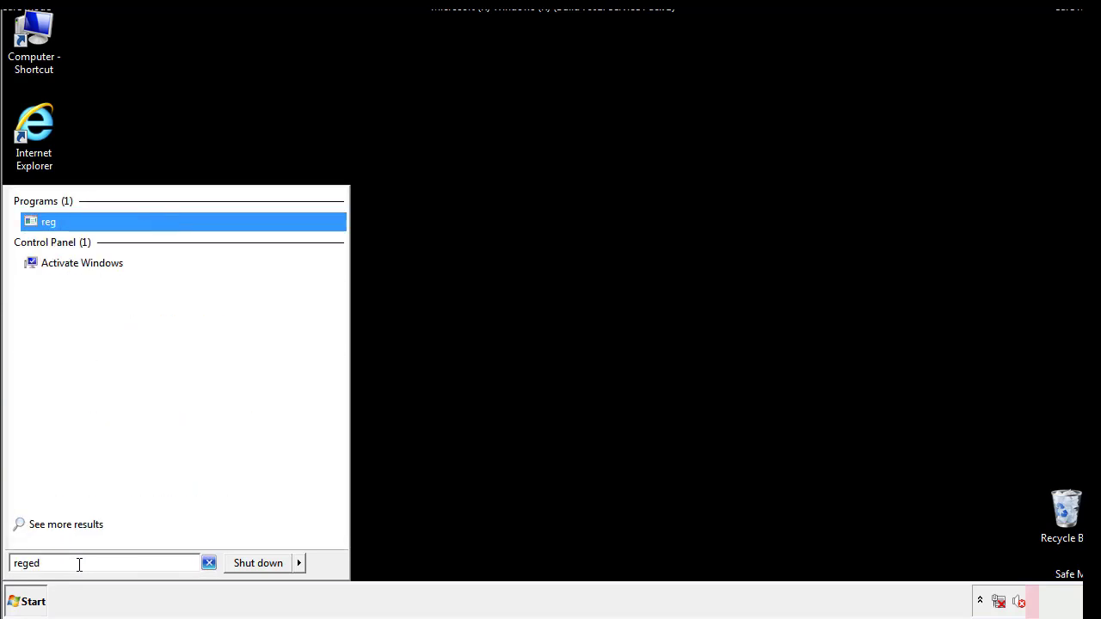
type("it")
key("Return")
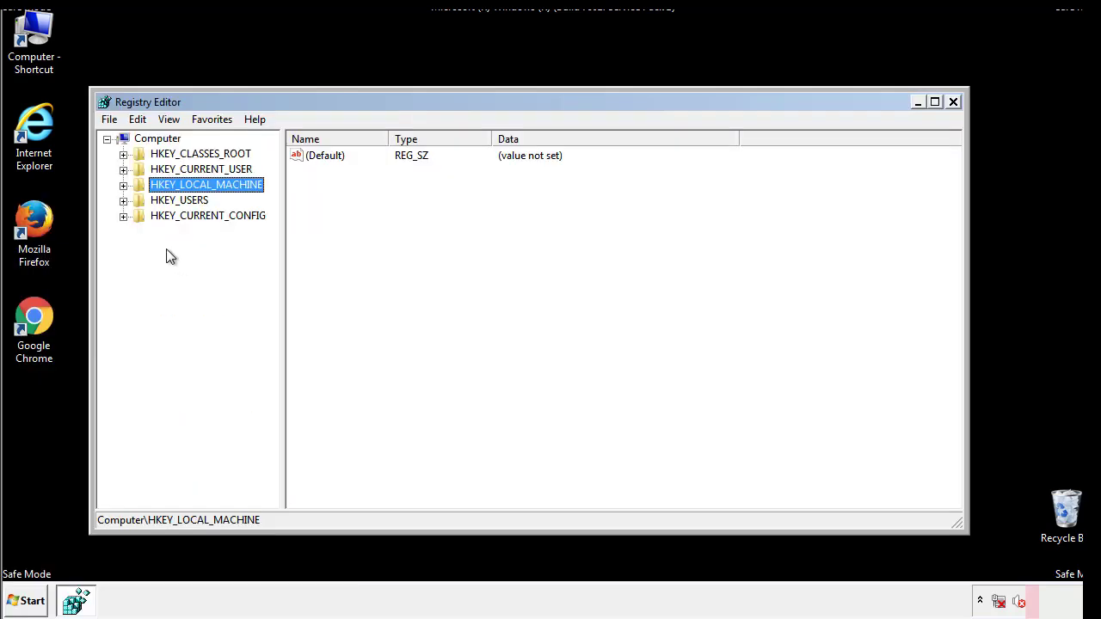
Browse the registry to the key HKEY_LOCAL_MACHINE\SOFTWARE\Microsoft\Windows\CurrentVersion\Run.
left_click(123, 185)
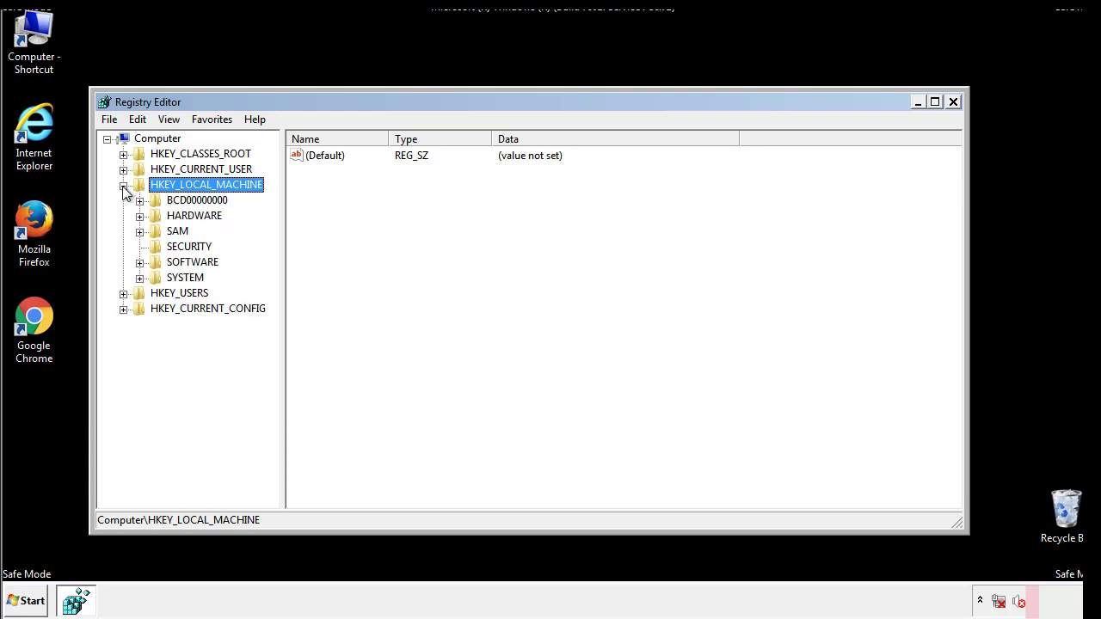
left_click(140, 262)
scroll(271, 253, "down", 1)
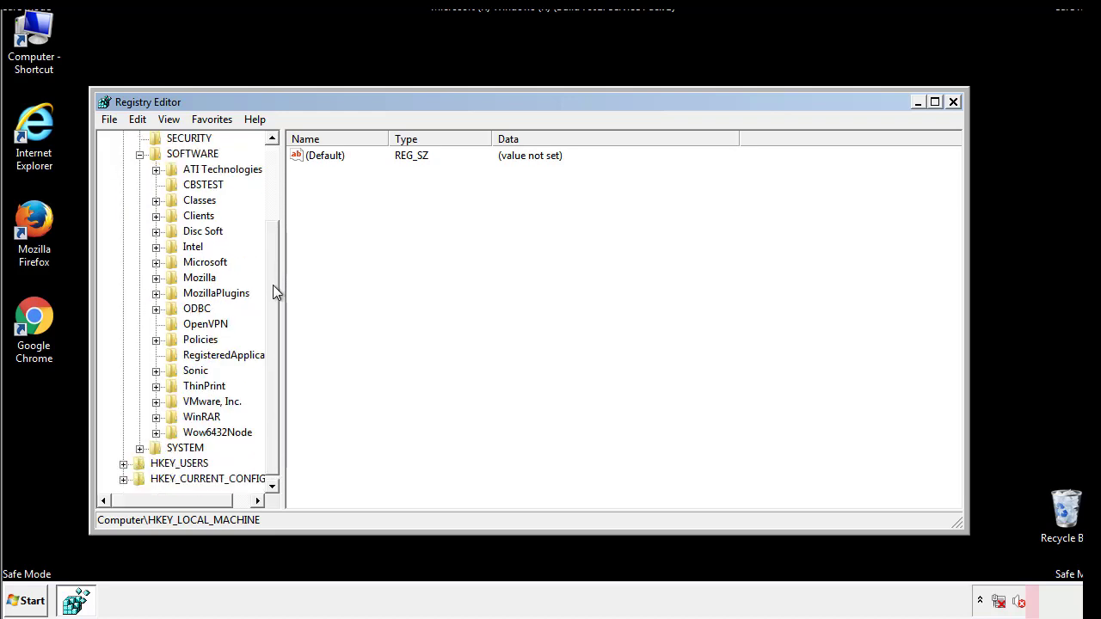
left_click(156, 263)
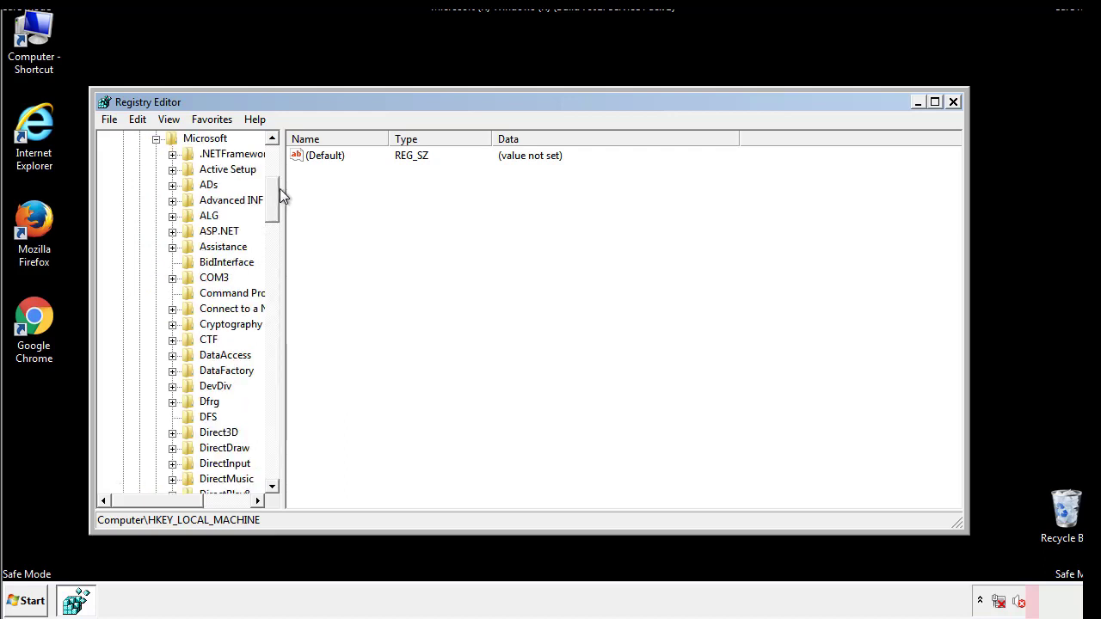
left_click_drag(271, 210, 270, 443)
left_click(173, 264)
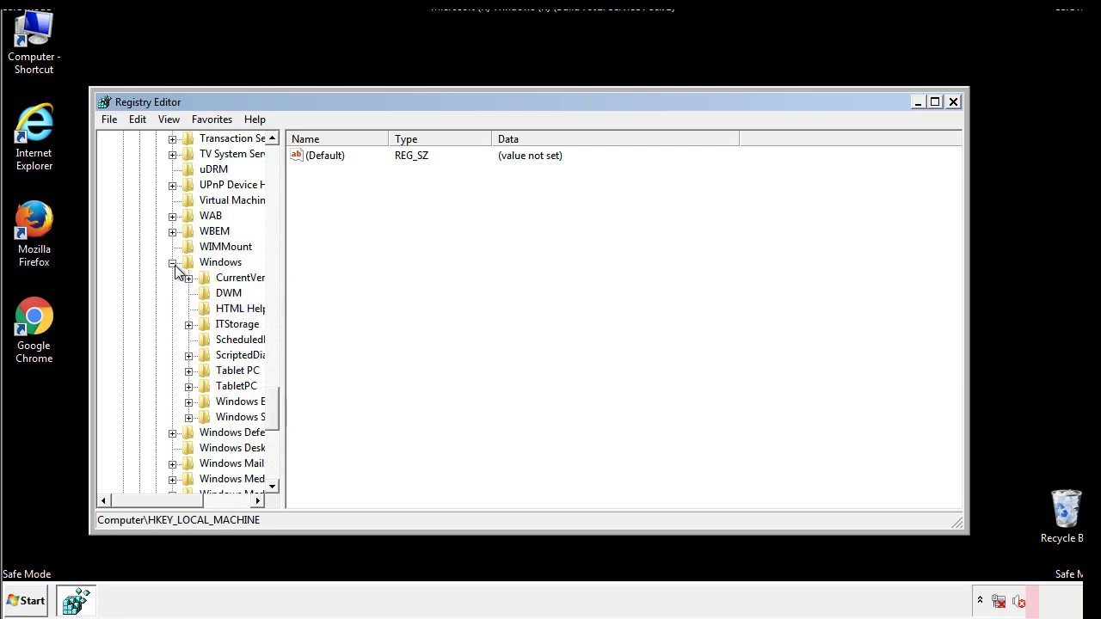
left_click_drag(151, 502, 175, 505)
left_click(143, 278)
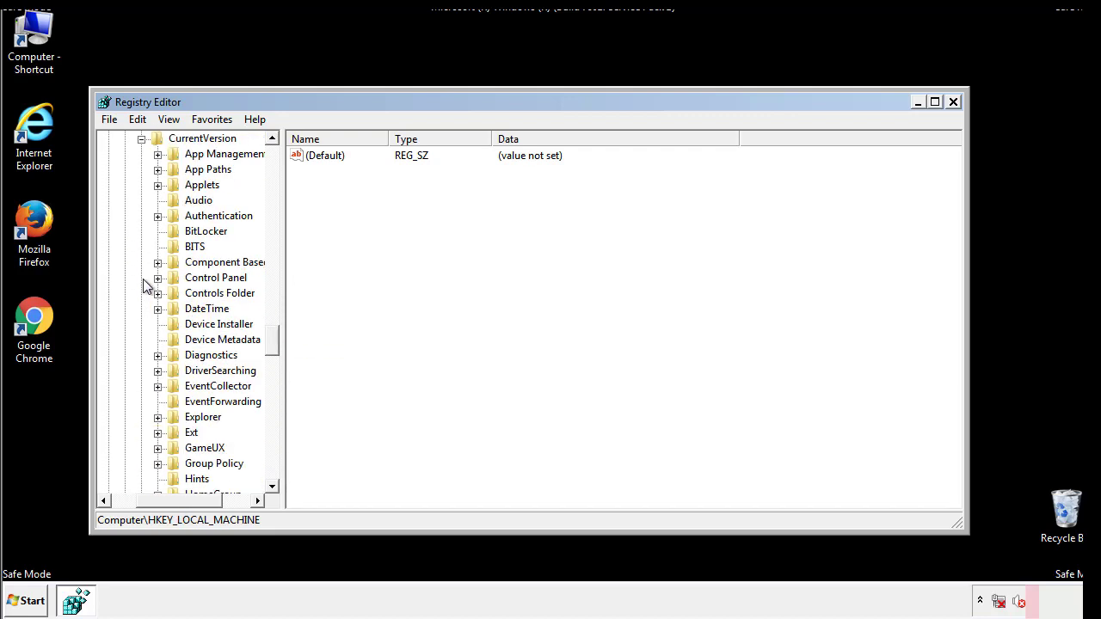
left_click_drag(280, 341, 274, 398)
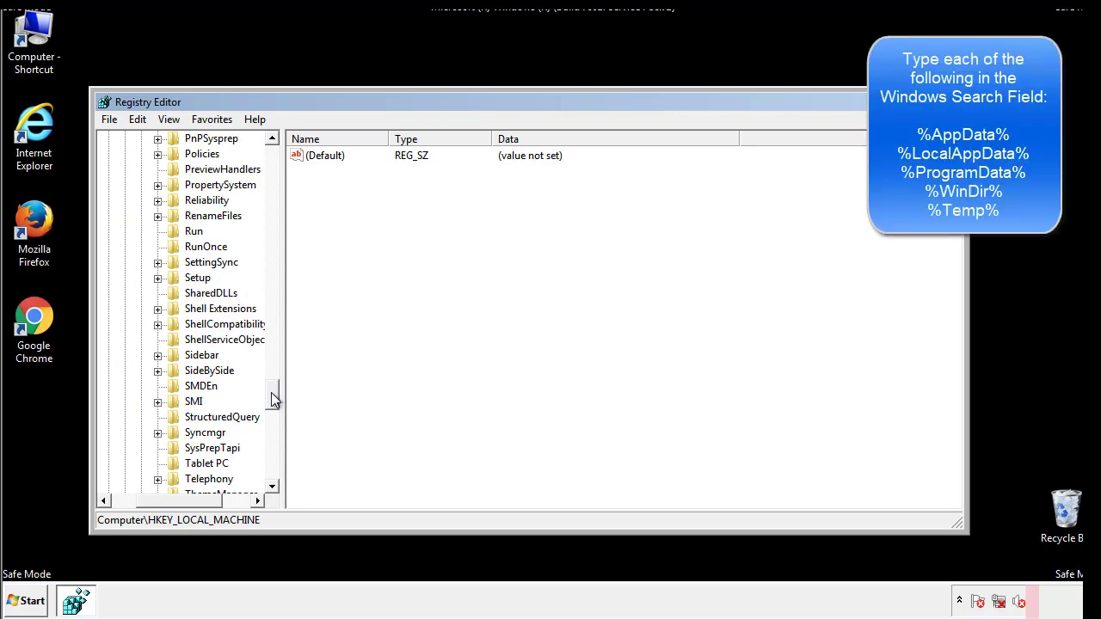
left_click(181, 232)
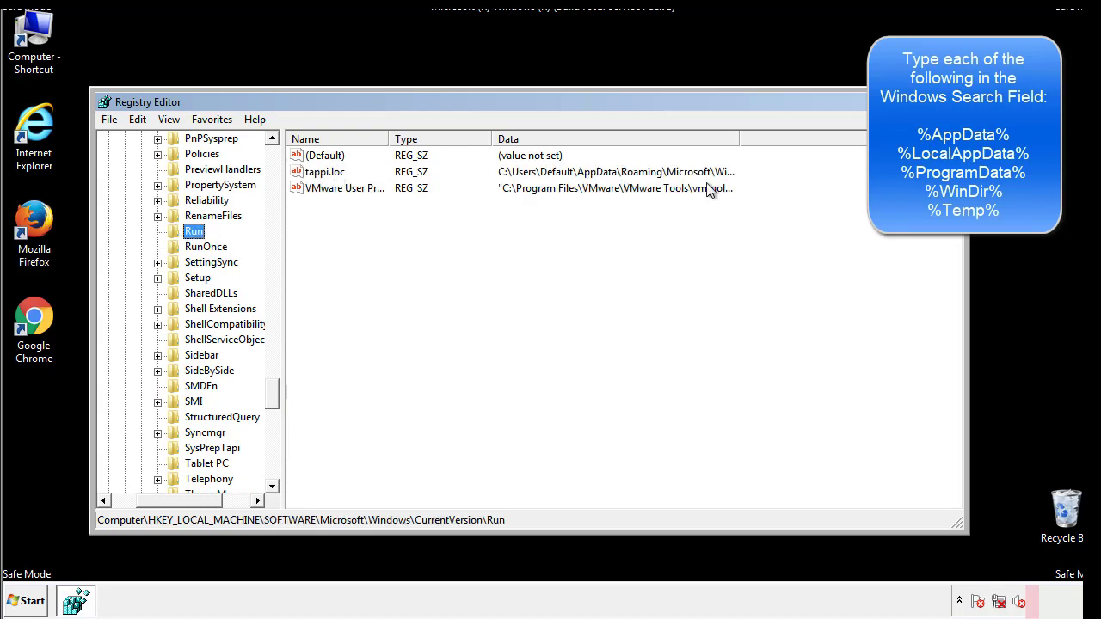
Permanently delete the suspicious tappi.loc value from the Run key.
left_click(327, 179)
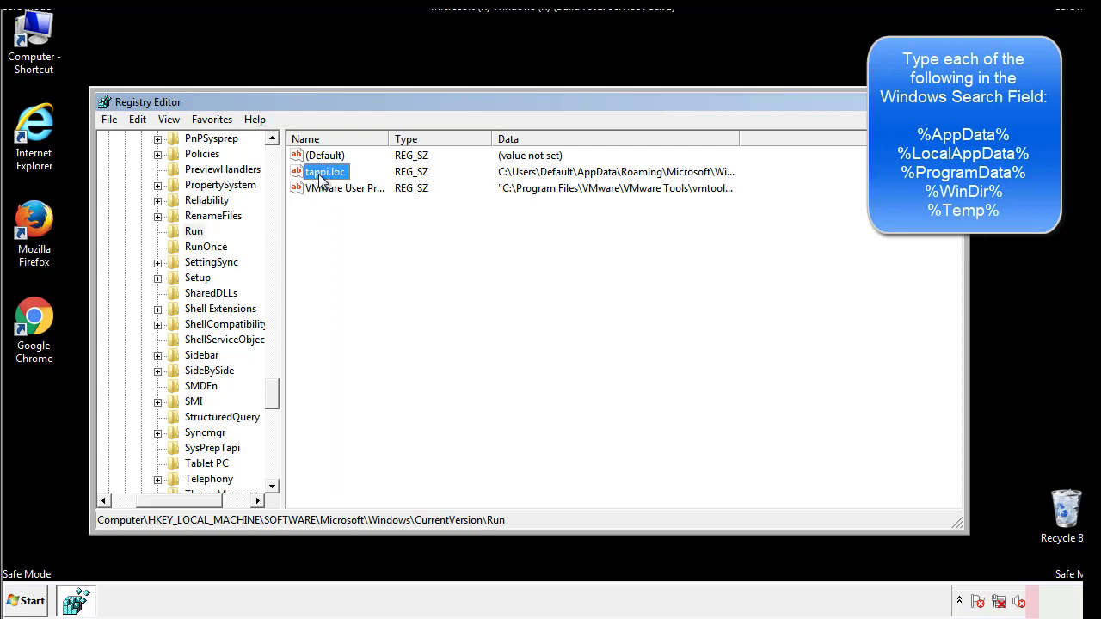
right_click(319, 175)
left_click(344, 224)
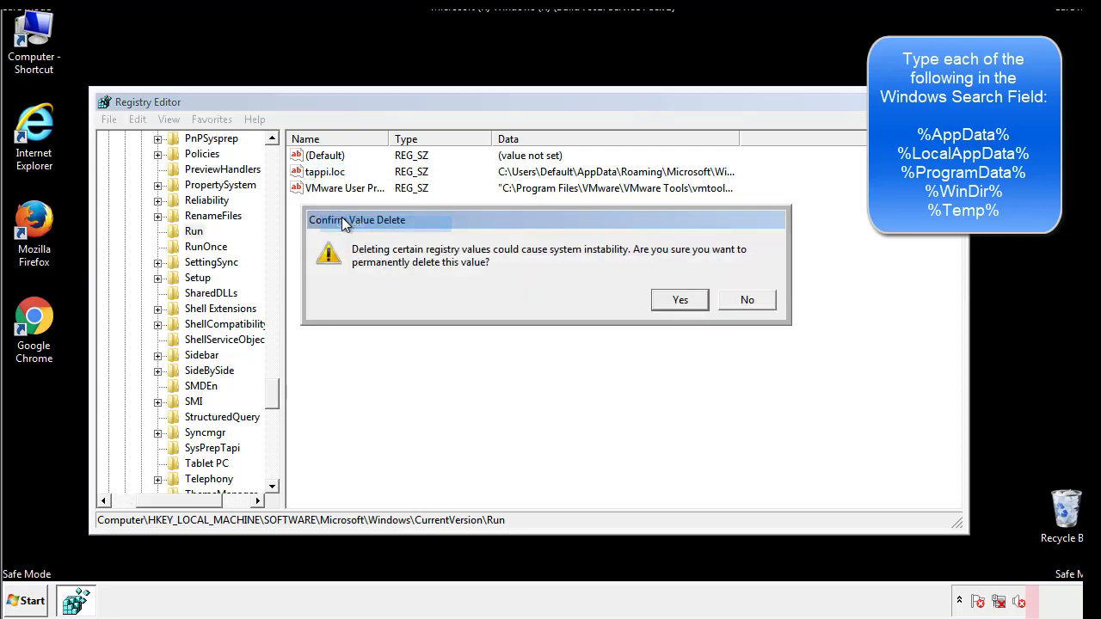
left_click(671, 305)
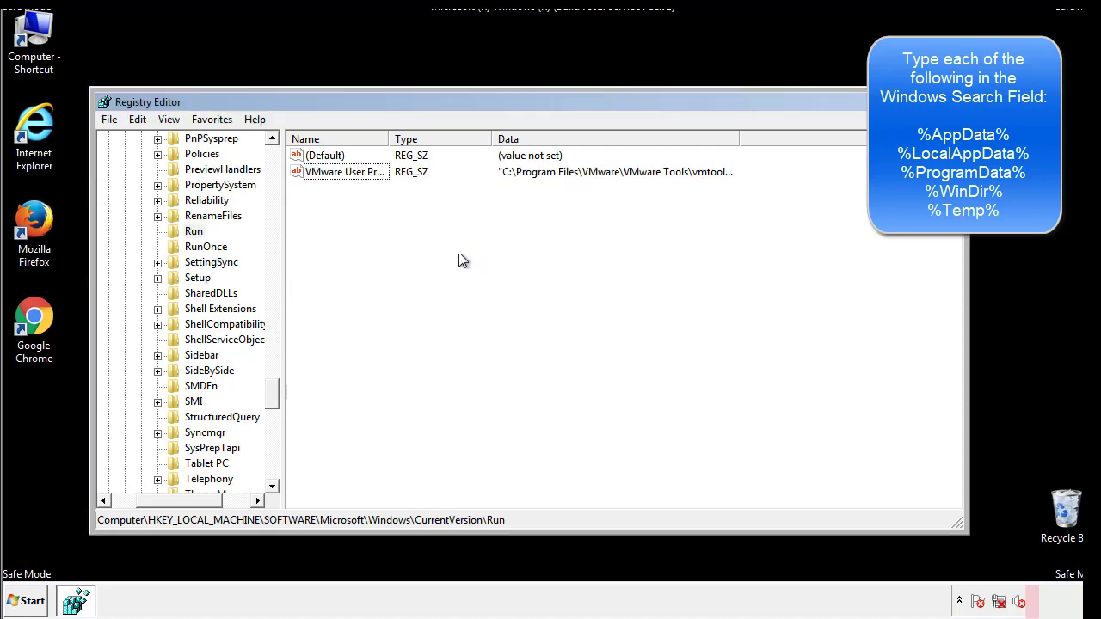
Collapse the HKEY_LOCAL_MACHINE branch of the registry tree.
left_click_drag(272, 388, 273, 468)
left_click_drag(210, 500, 134, 507)
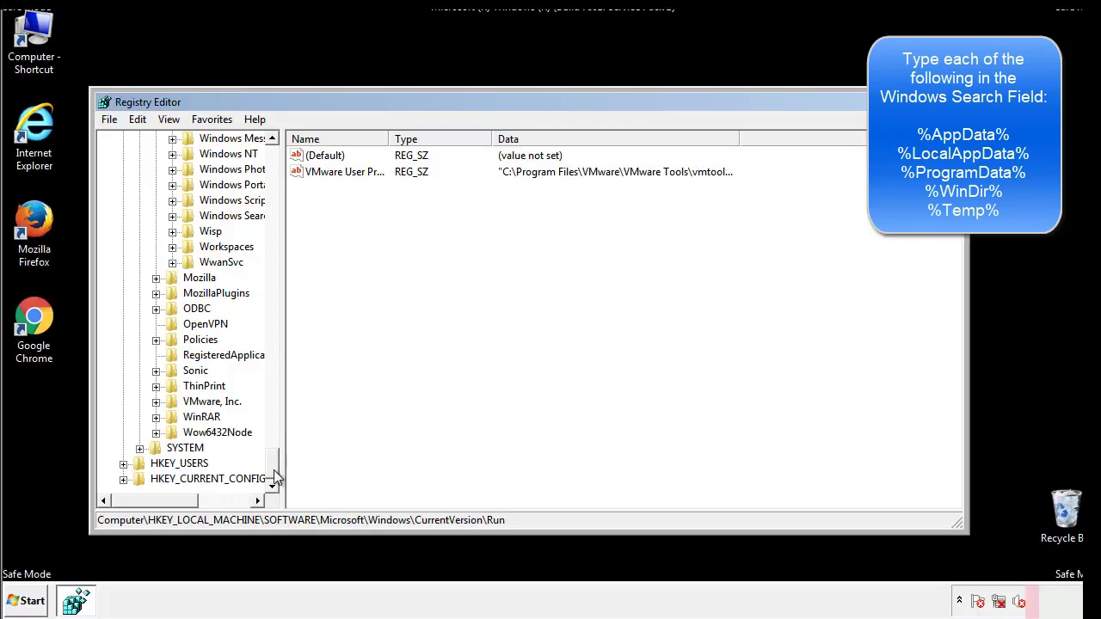
left_click_drag(273, 473, 281, 164)
left_click(123, 184)
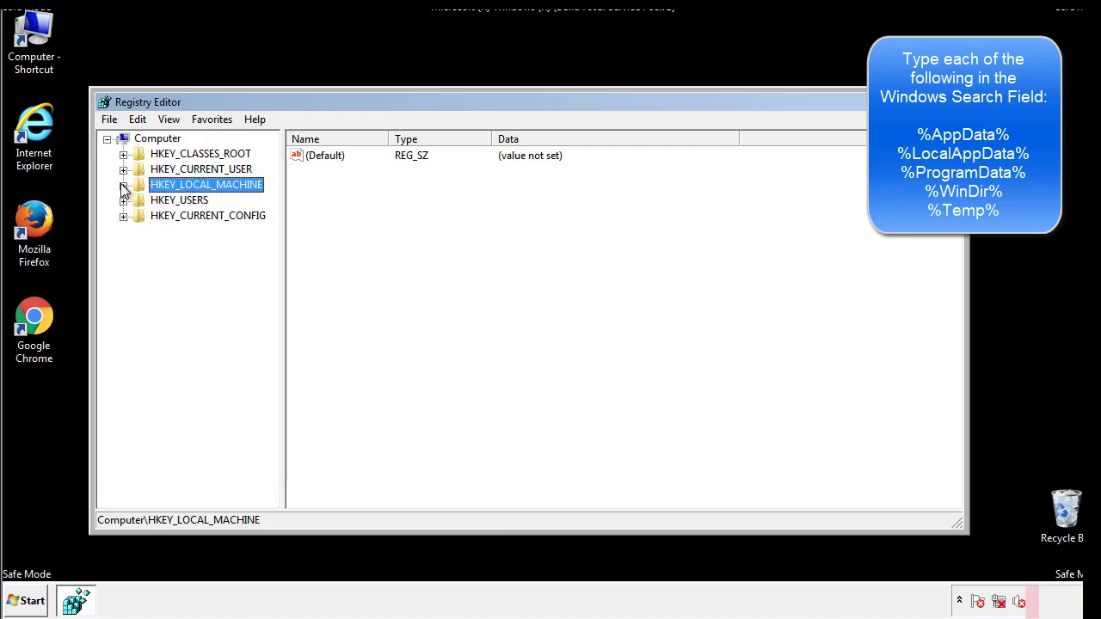
Open the key HKEY_CURRENT_USER\Software\Microsoft\Windows\CurrentVersion\Run and examine its values for suspicious startup entries.
left_click(123, 170)
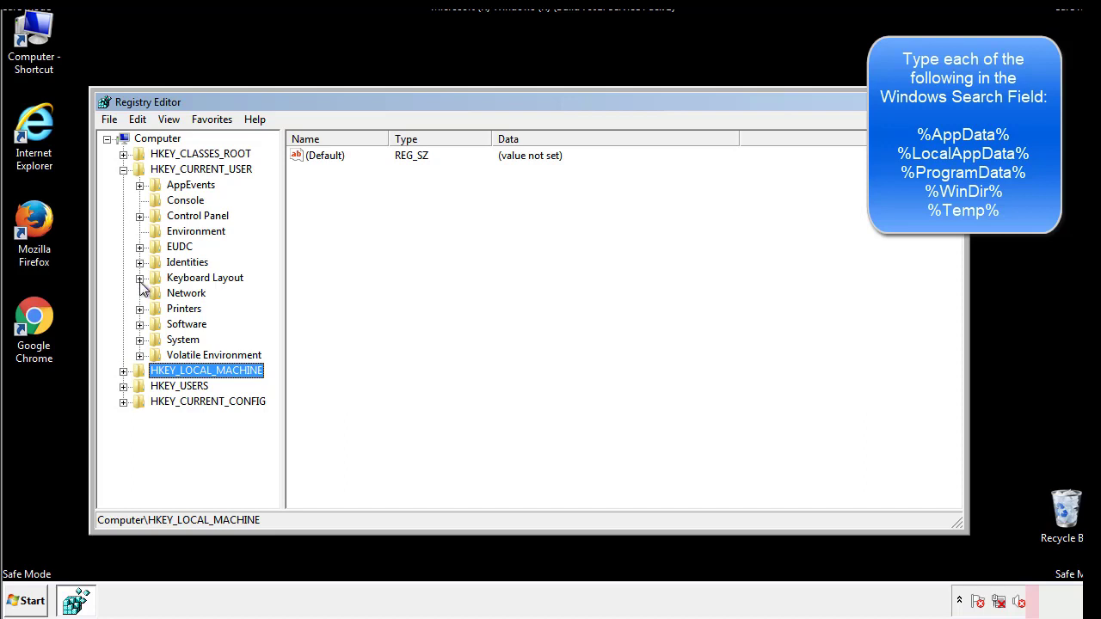
left_click(140, 325)
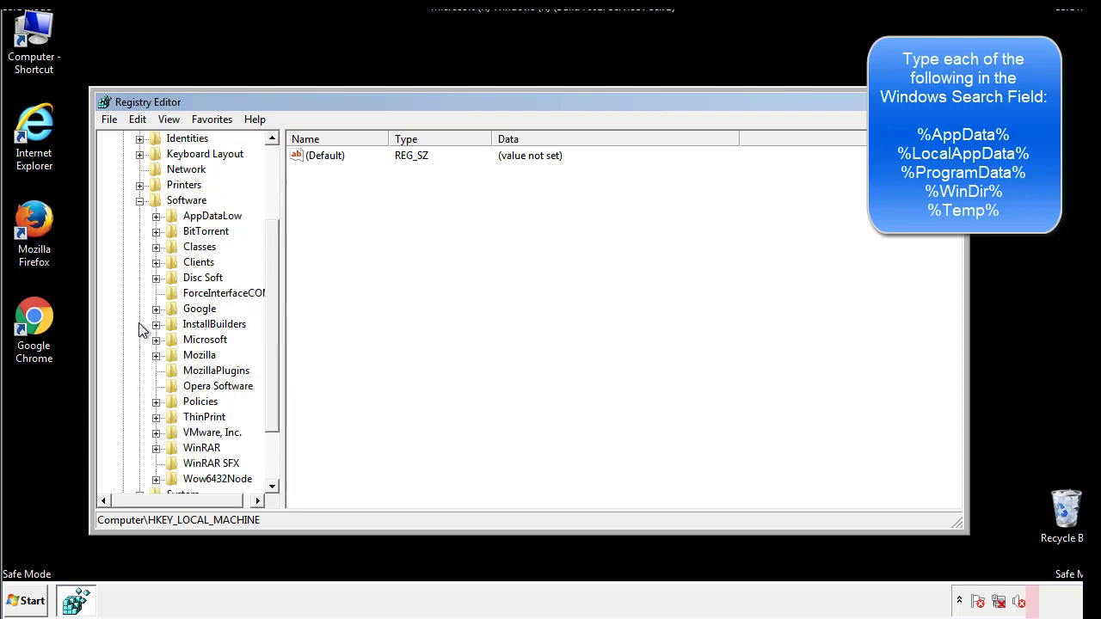
left_click_drag(270, 312, 270, 327)
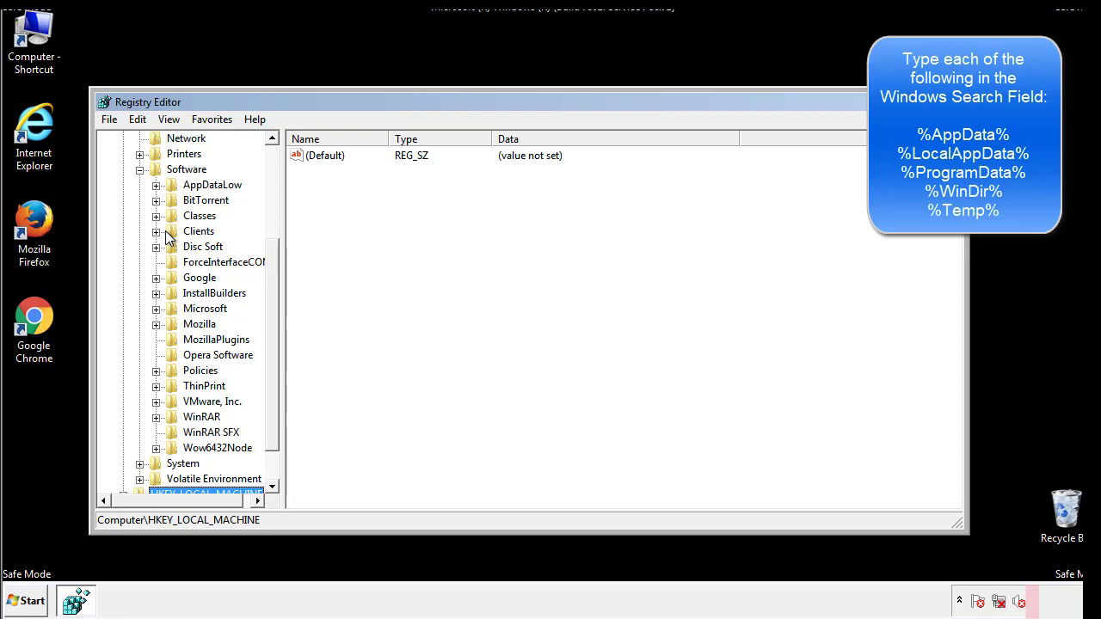
left_click(155, 311)
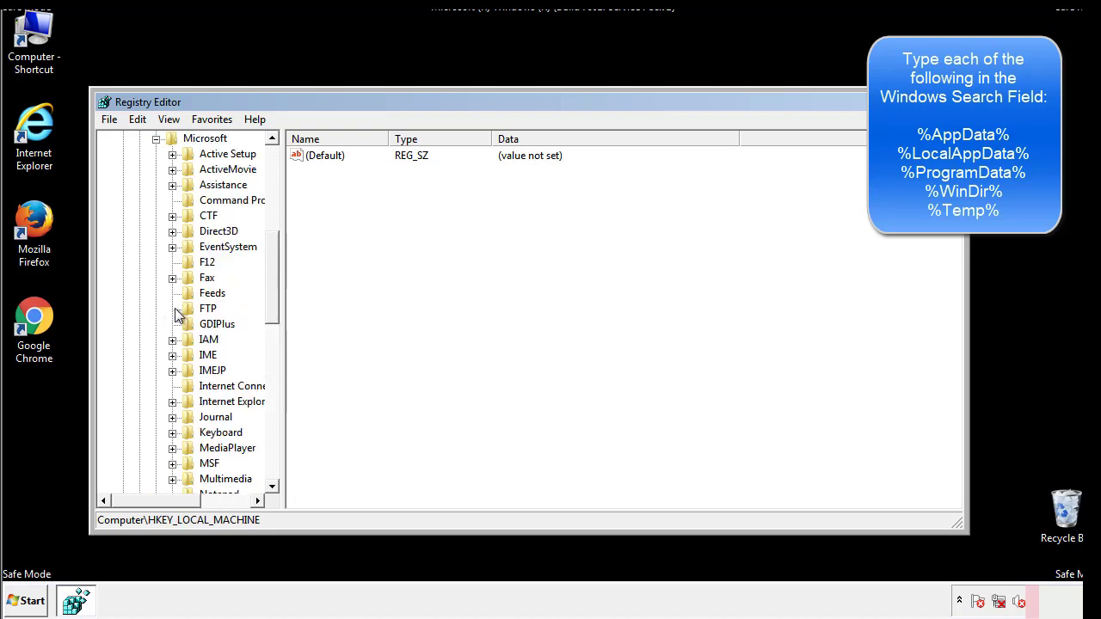
left_click_drag(270, 251, 271, 365)
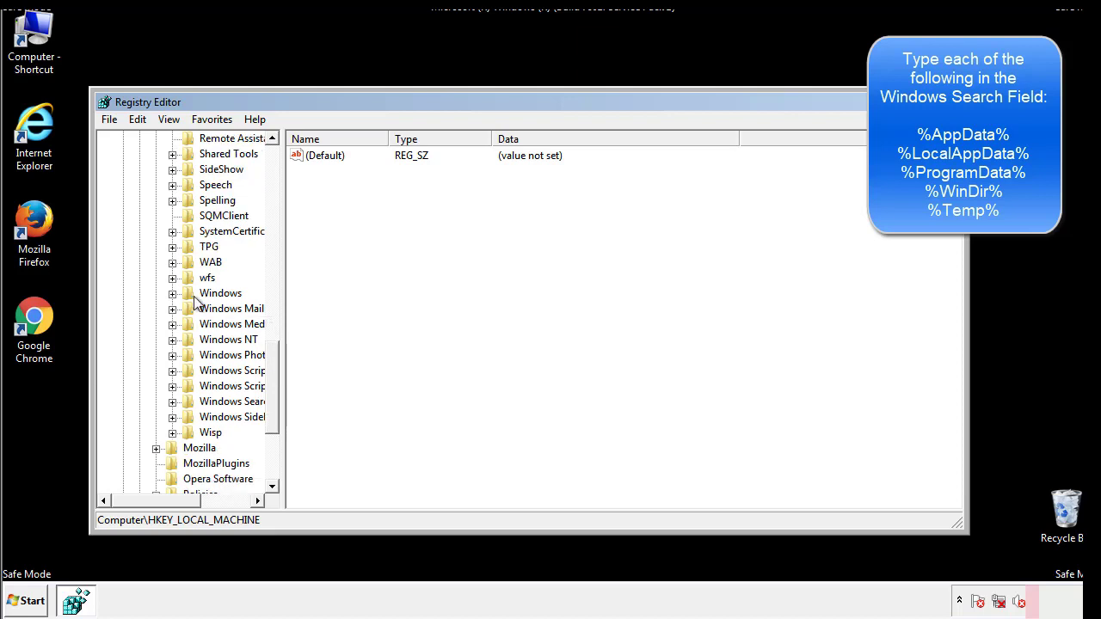
left_click(172, 293)
left_click(188, 309)
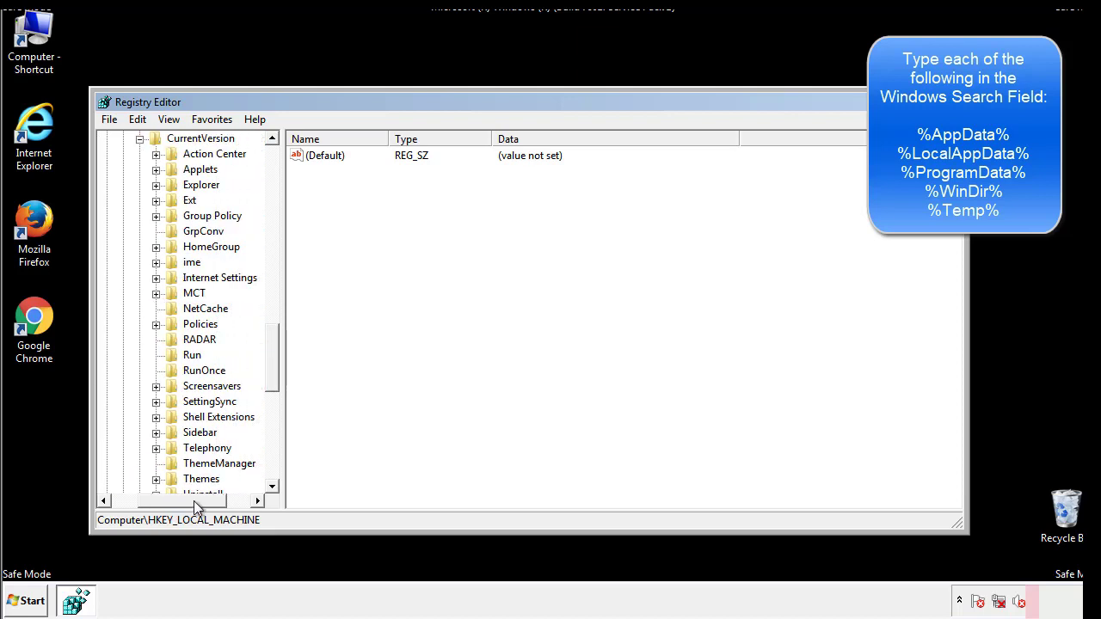
left_click(189, 353)
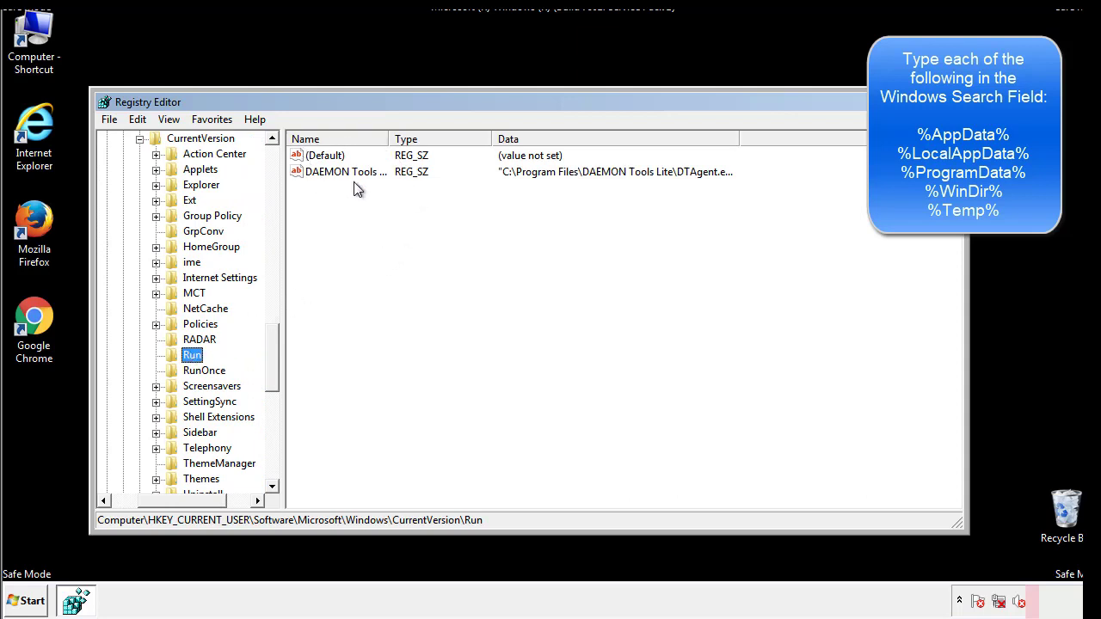
left_click(469, 201)
Collapse the Windows key under HKEY_CURRENT_USER\Software\Microsoft and return to the start of the registry tree.
left_click_drag(182, 498, 156, 500)
left_click_drag(275, 373, 272, 358)
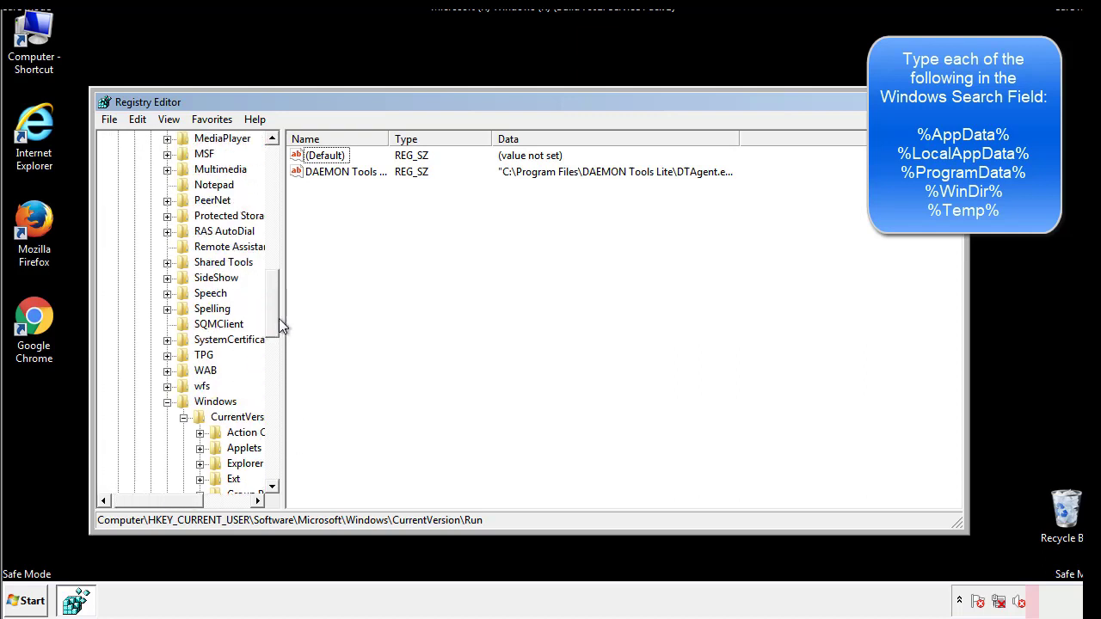
left_click(169, 403)
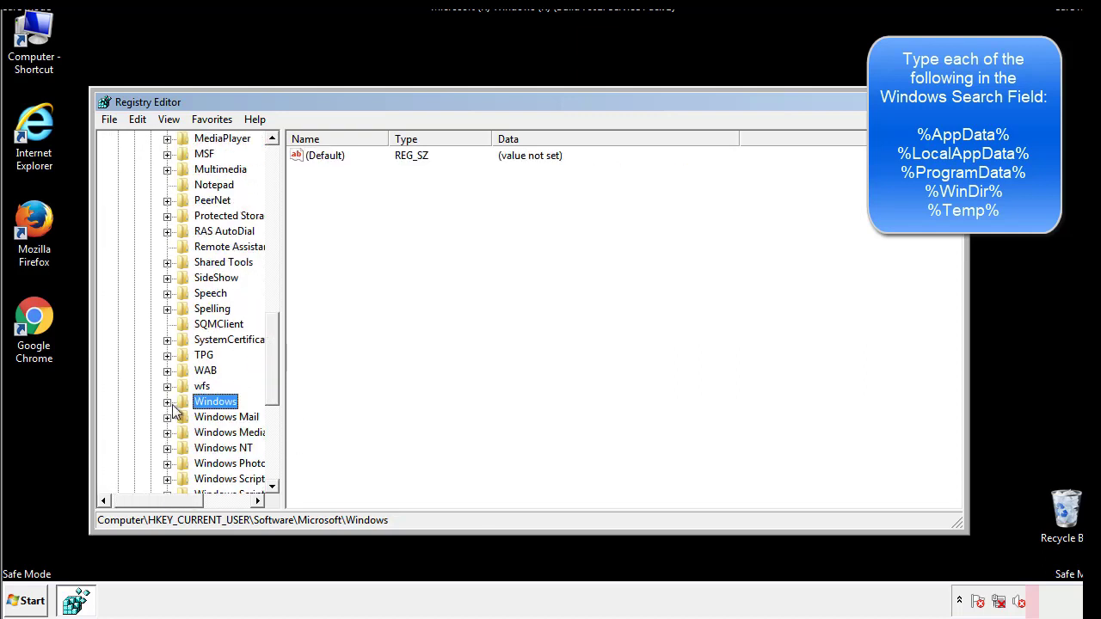
left_click_drag(274, 383, 277, 213)
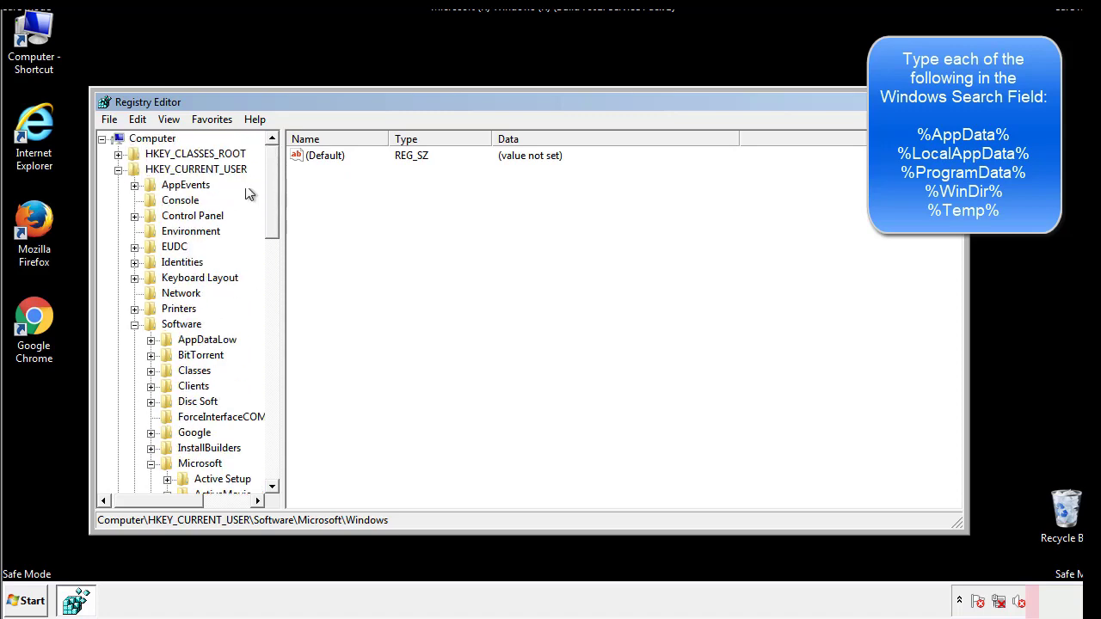
Search the registry's keys, values and data for %temp%.
left_click(138, 120)
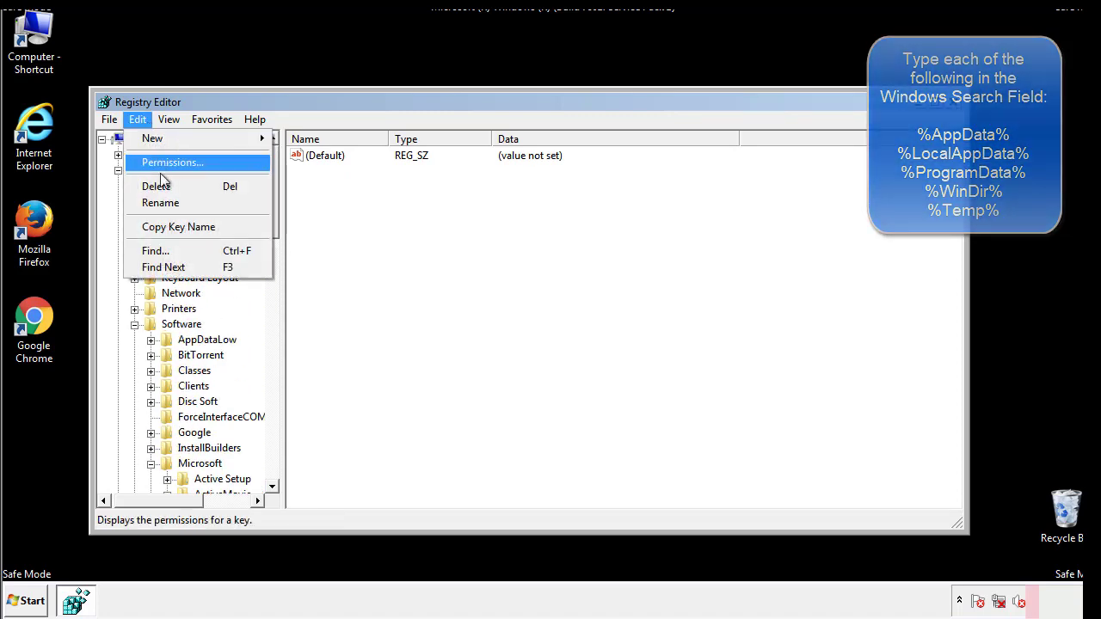
left_click(148, 251)
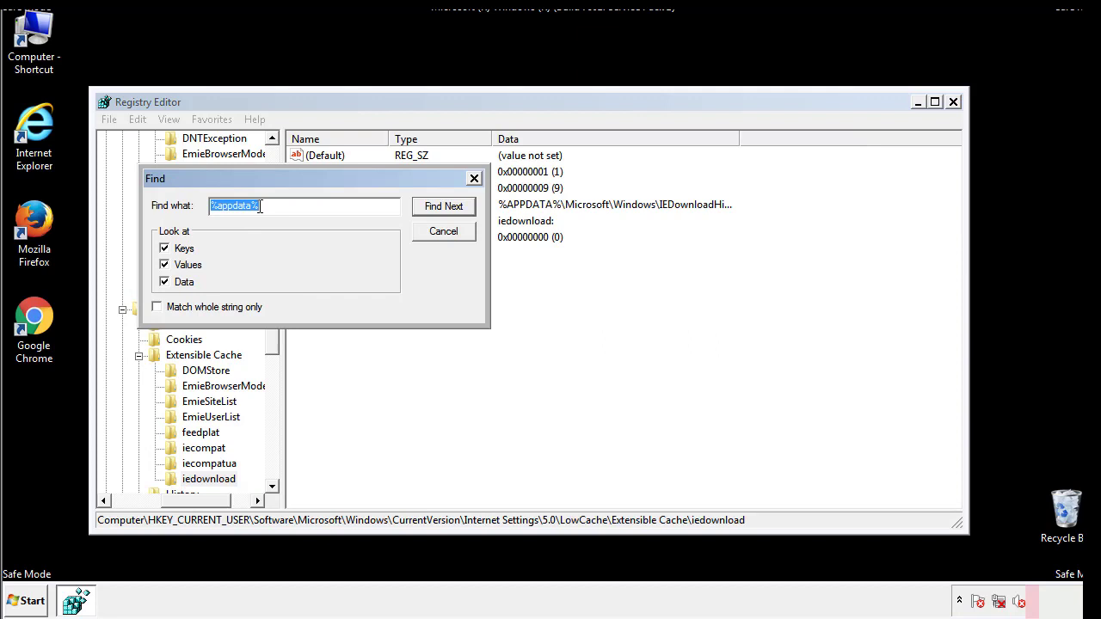
type("%temp%")
key("Return")
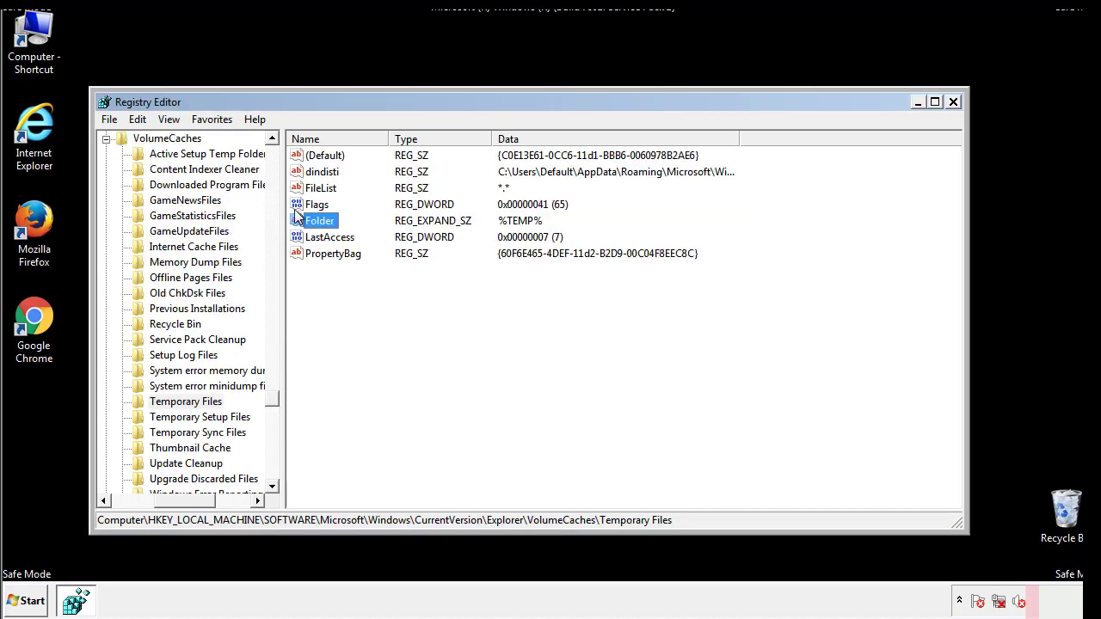
left_click(453, 301)
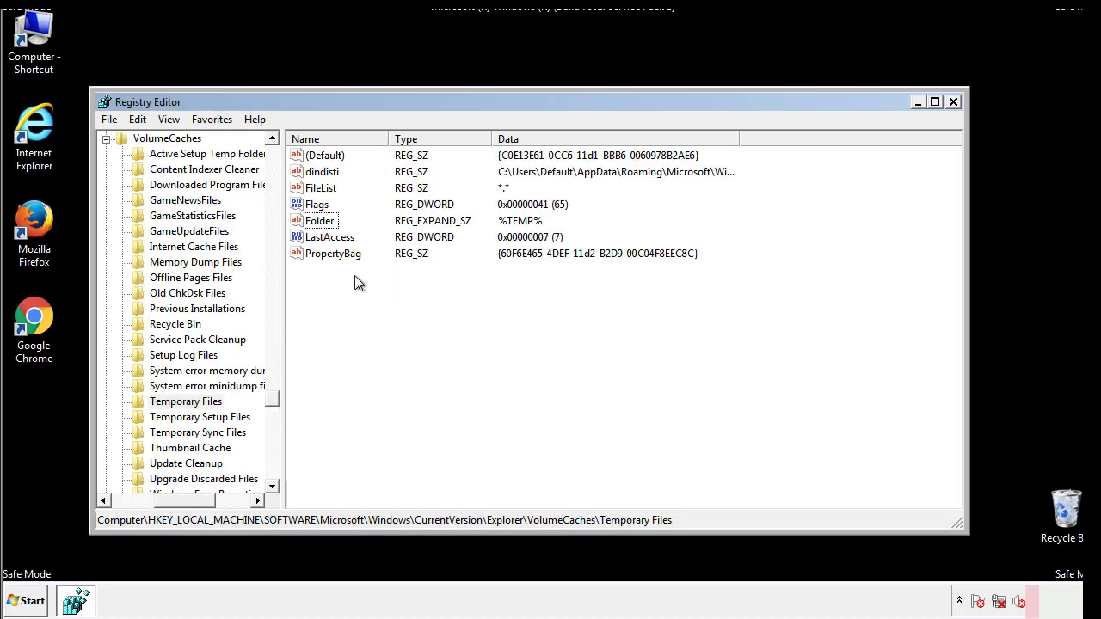
Delete all values in the VolumeCaches\Temporary Files key and close the Registry Editor.
left_click_drag(353, 275, 310, 156)
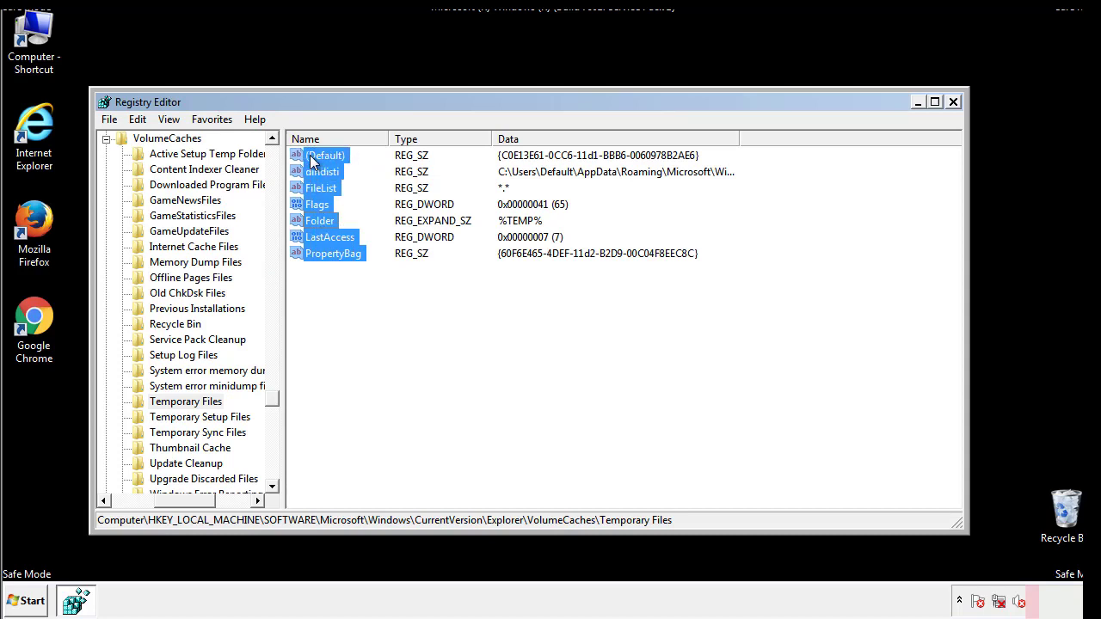
right_click(311, 155)
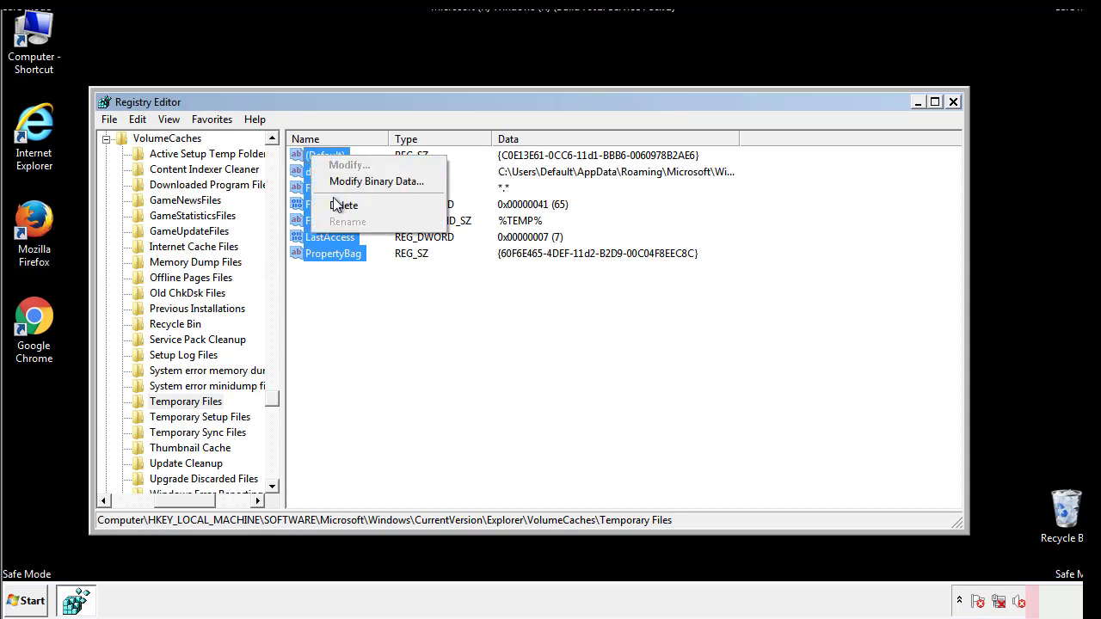
left_click(335, 203)
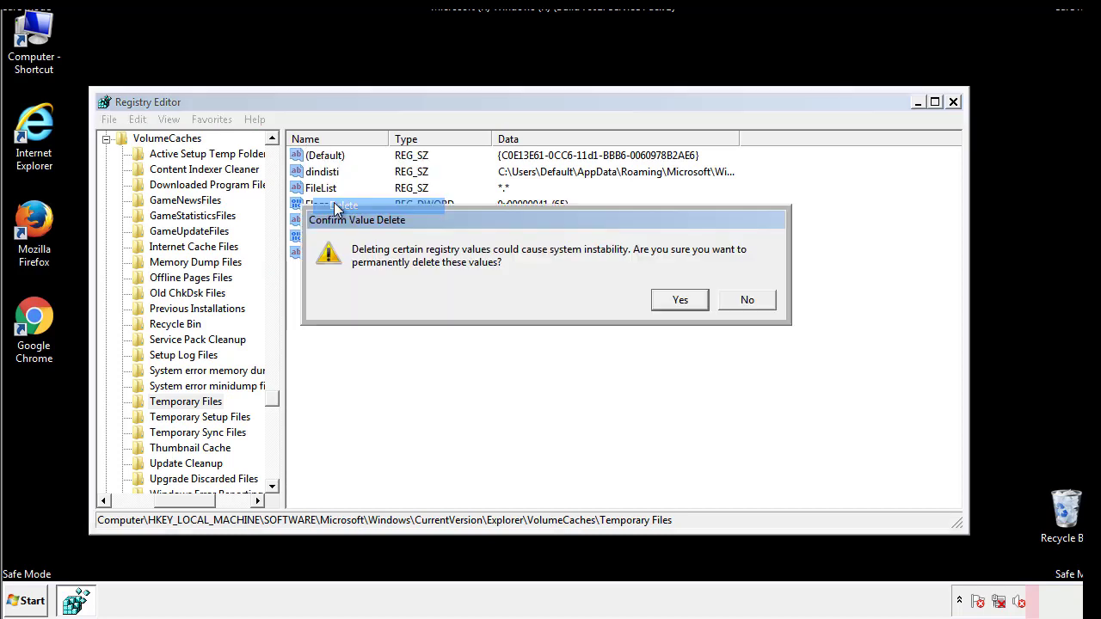
left_click(684, 299)
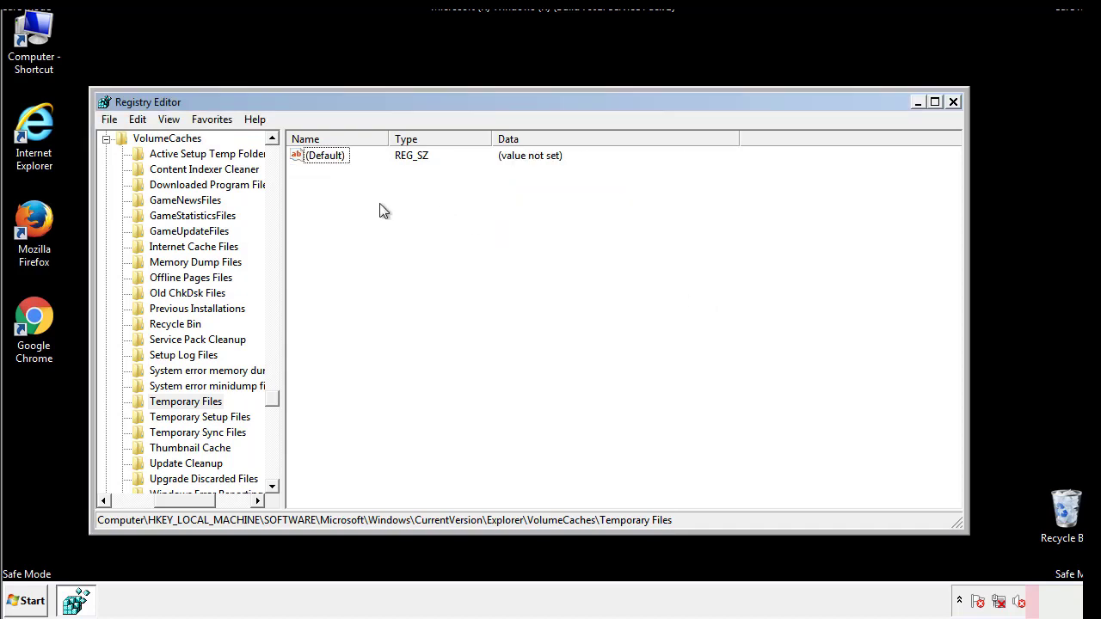
left_click(954, 103)
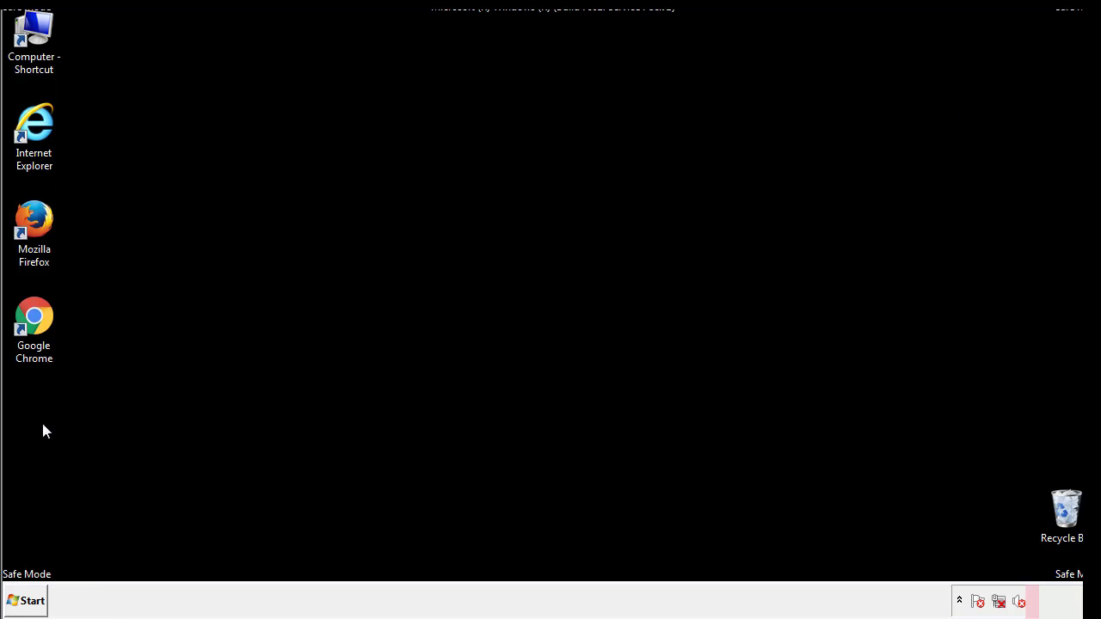
Find msconfig through the Windows program search and open the System Configuration utility.
left_click(26, 602)
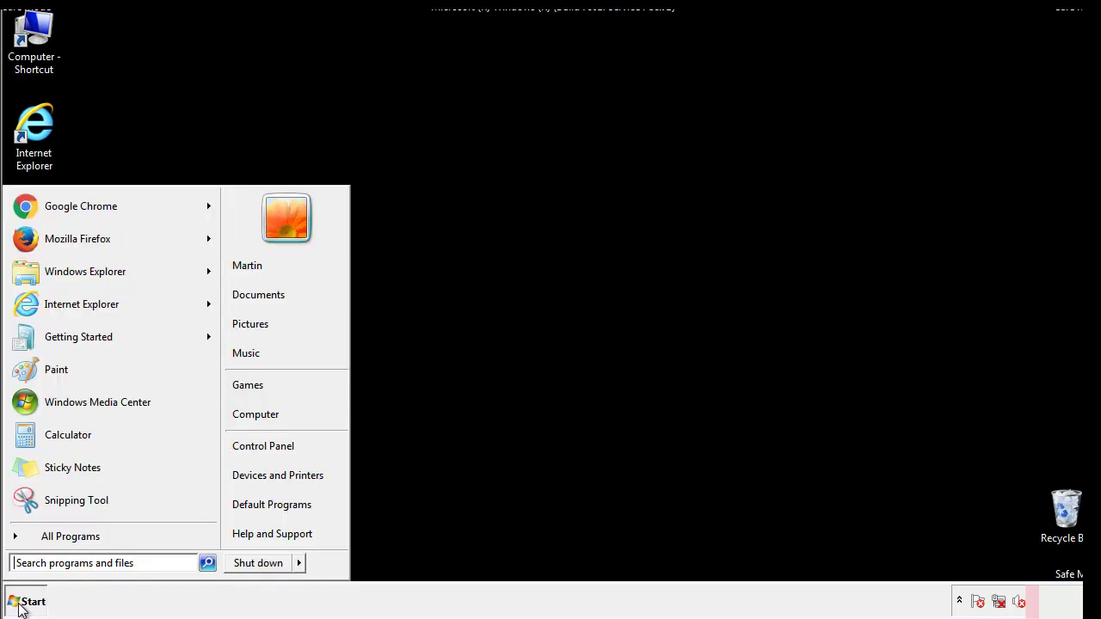
left_click(60, 562)
type("mscon")
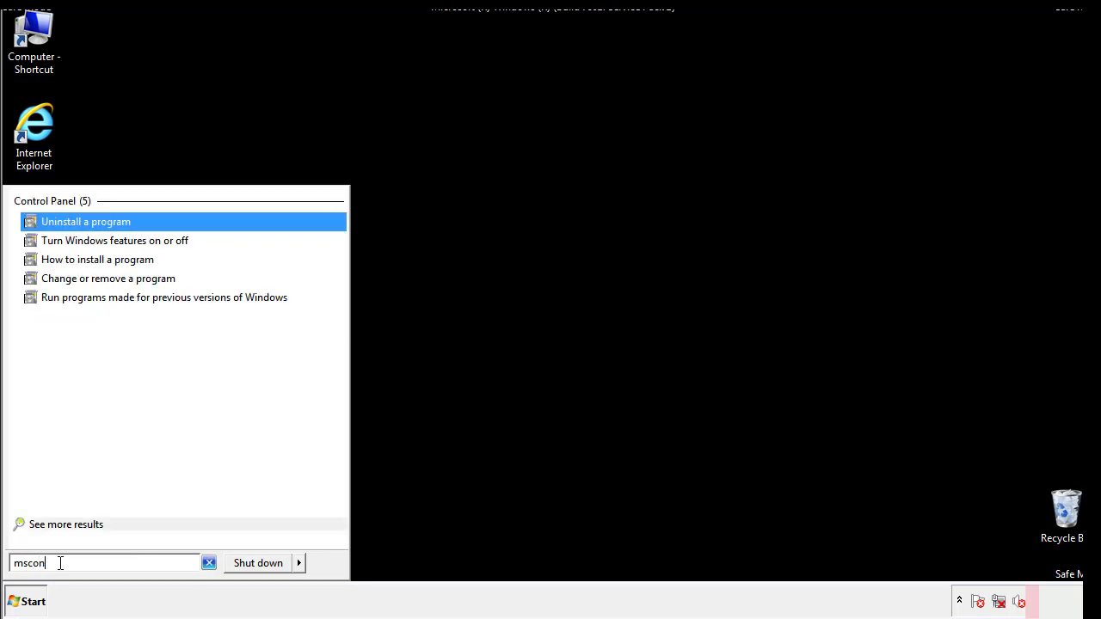
type("fig")
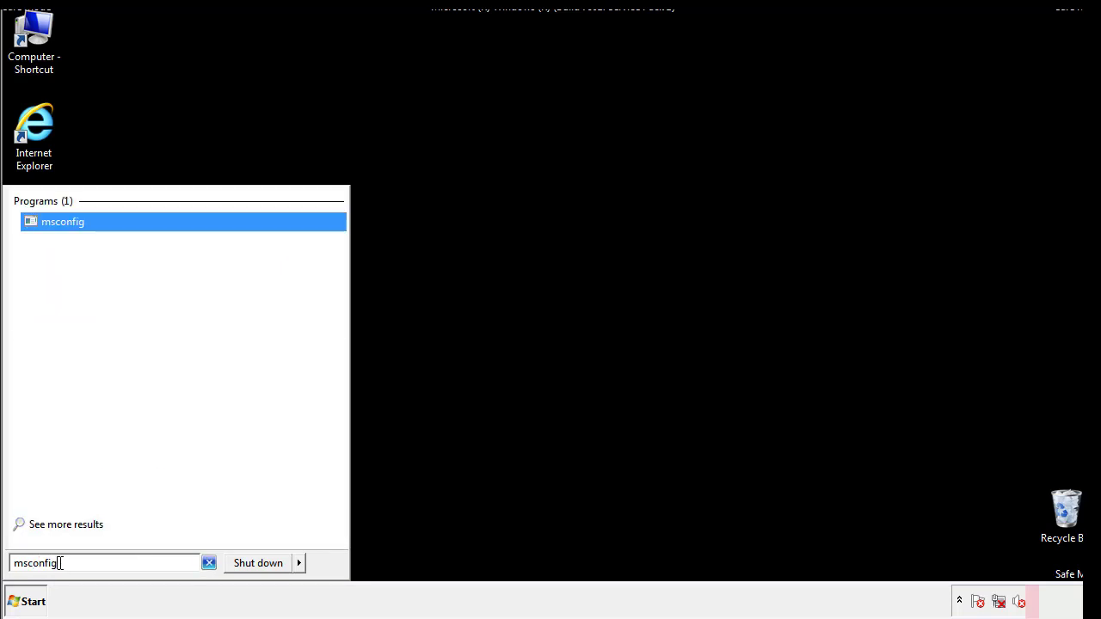
key("Return")
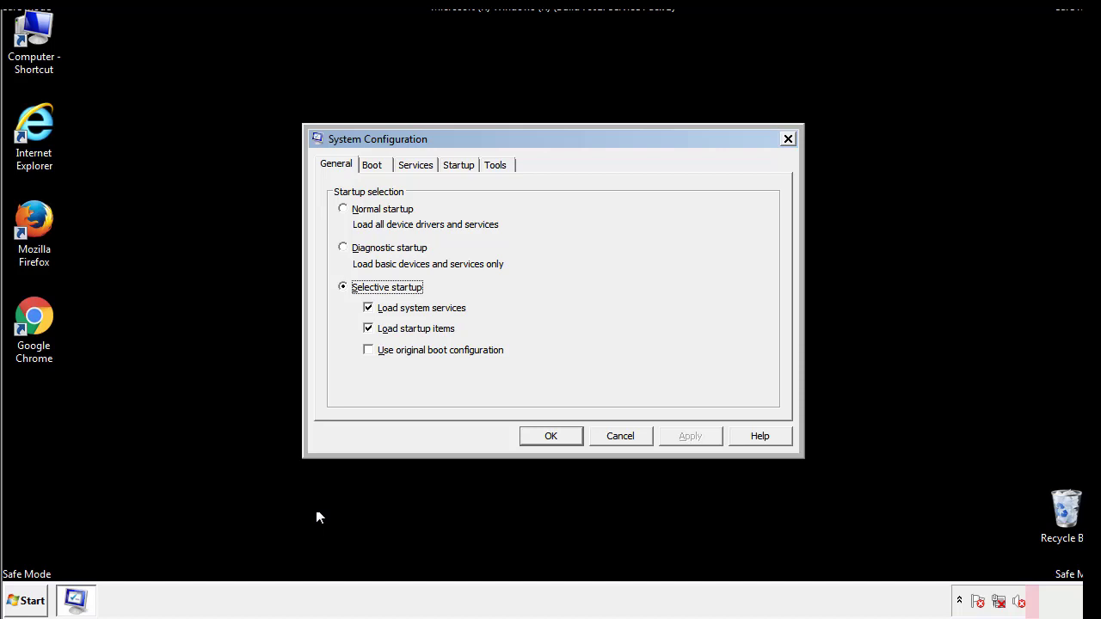
Turn off Safe boot in the Windows 7 boot options, apply the change and restart the computer.
left_click(375, 165)
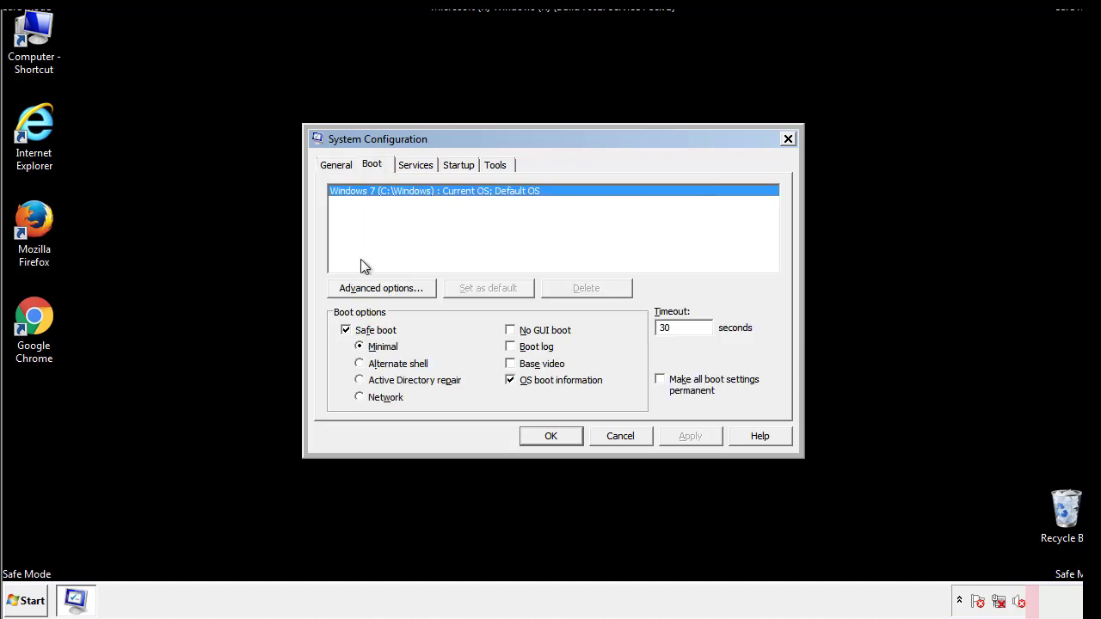
left_click(347, 330)
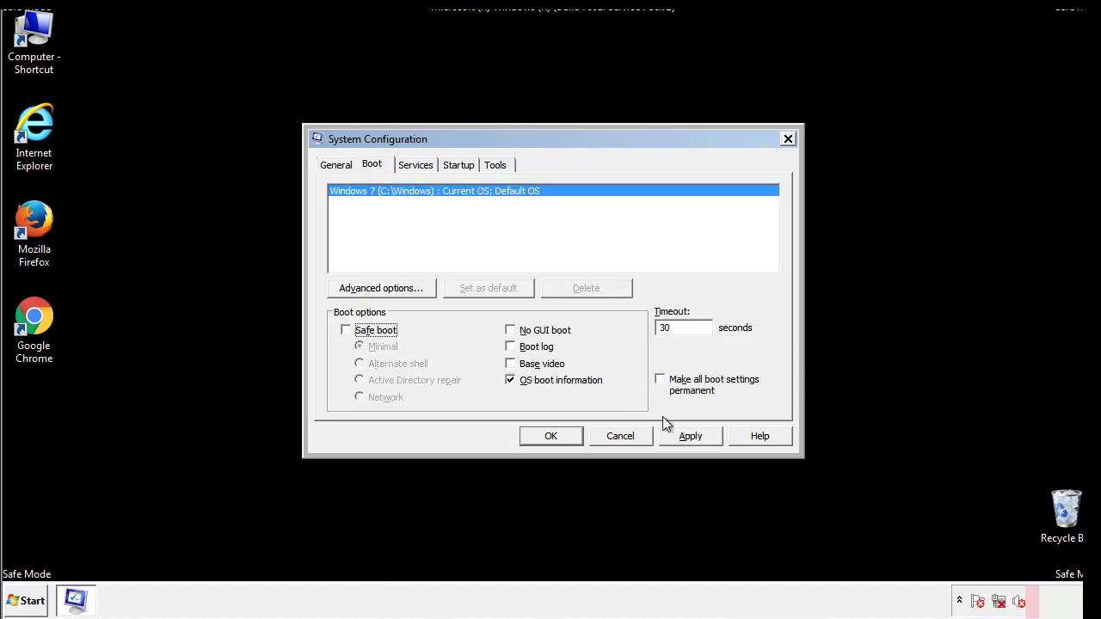
left_click(692, 435)
left_click(547, 436)
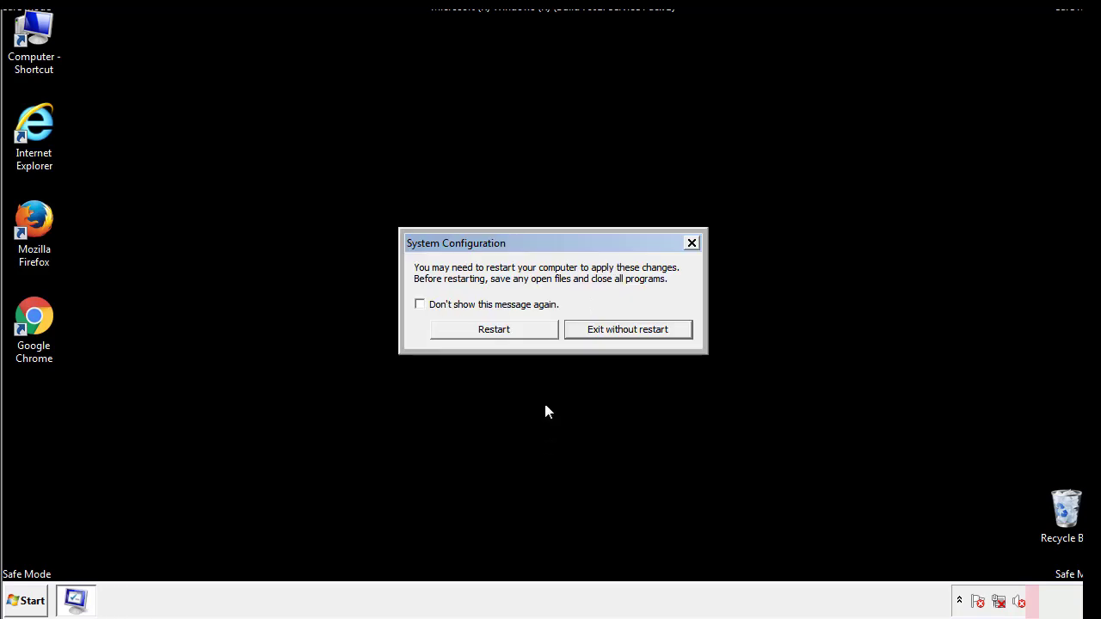
left_click(509, 335)
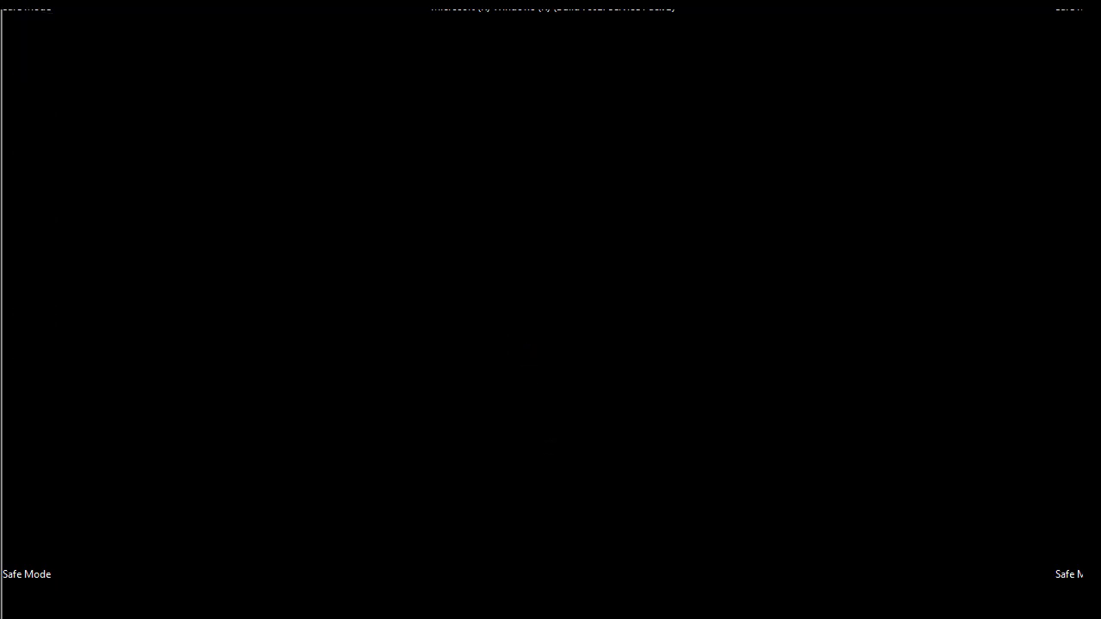